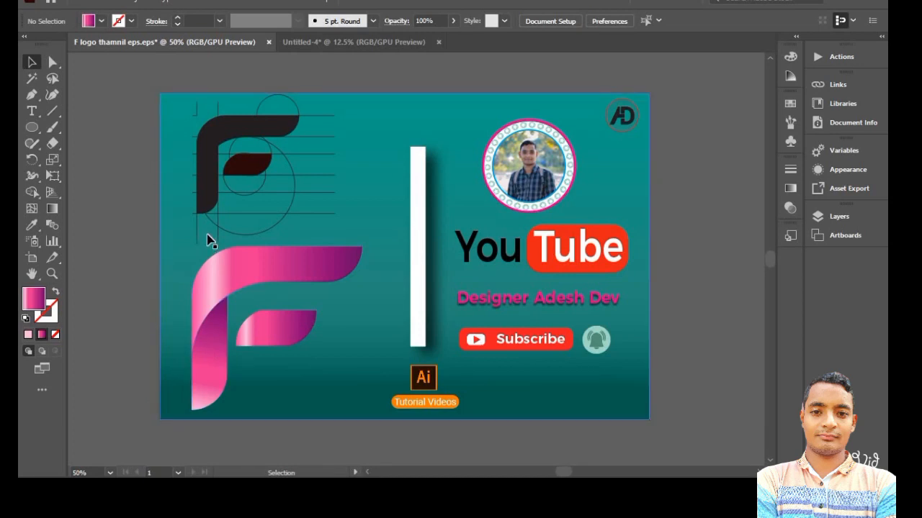
- Switch to the Untitled-4 document and draw a horizontal line across the artboard's upper-left area
{"action": "left_click", "coordinate": [345, 41]}
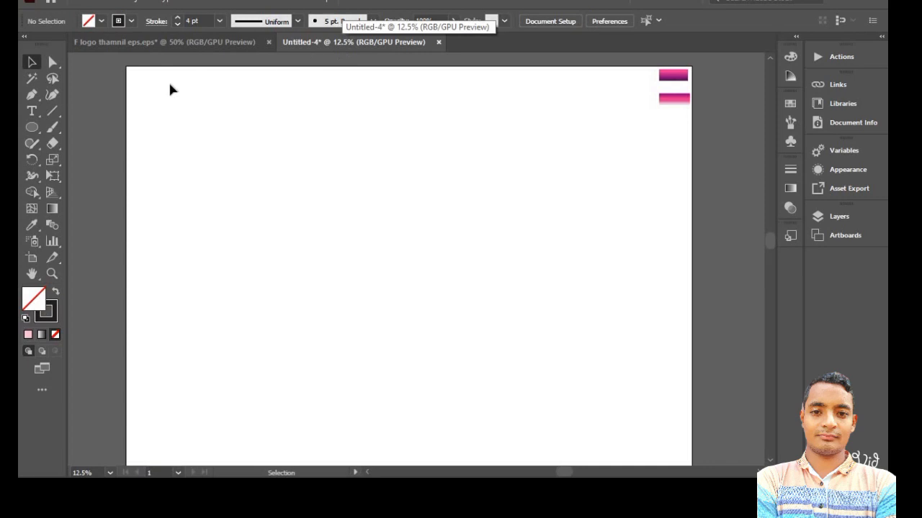
{"action": "left_click", "coordinate": [60, 110]}
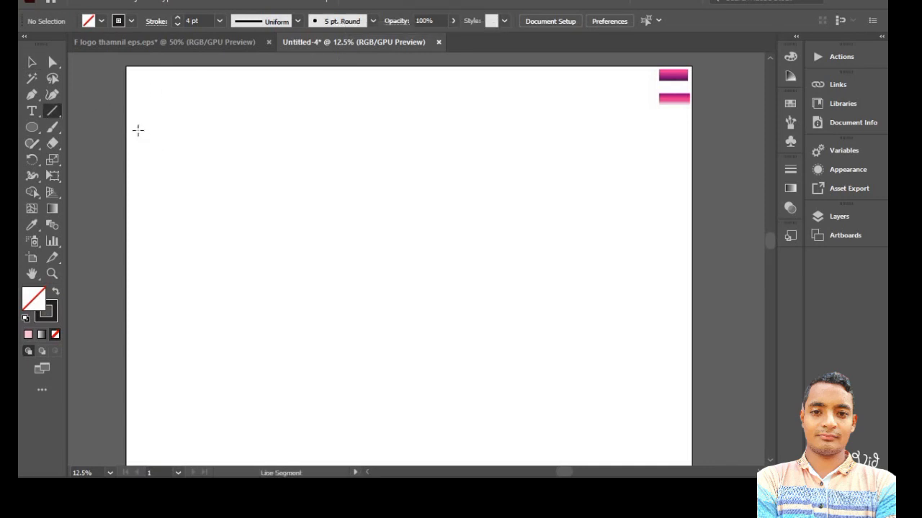
{"action": "left_click_drag", "start_coordinate": [139, 130], "coordinate": [366, 135]}
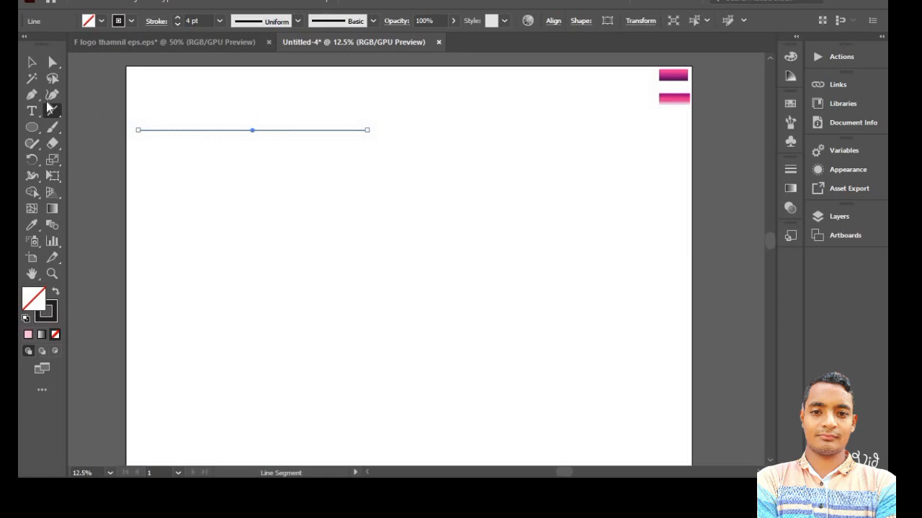
- Duplicate the horizontal line straight down, a short distance below the original
{"action": "left_click", "coordinate": [34, 62]}
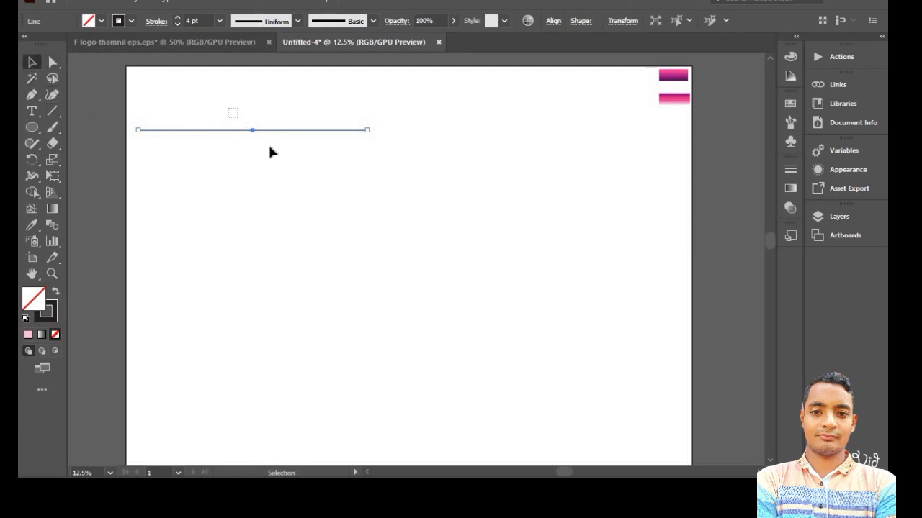
{"action": "key", "text": "a"}
{"action": "left_click_drag", "start_coordinate": [252, 132], "coordinate": [253, 166]}
- Select both lines and duplicate the pair straight down twice at equal spacing to make six horizontal lines
{"action": "left_click_drag", "start_coordinate": [257, 105], "coordinate": [304, 199]}
{"action": "key", "text": "ctrl"}
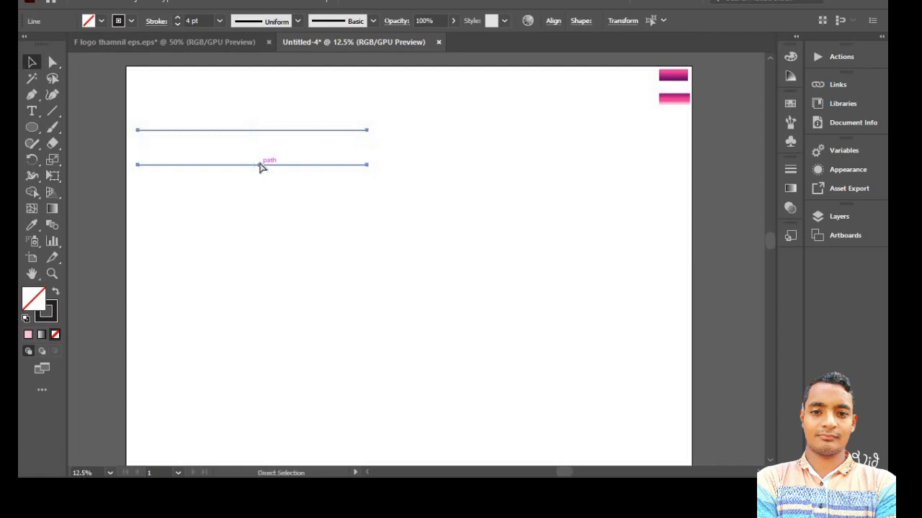
{"action": "left_click_drag", "start_coordinate": [259, 166], "coordinate": [261, 229]}
{"action": "key", "text": "shift"}
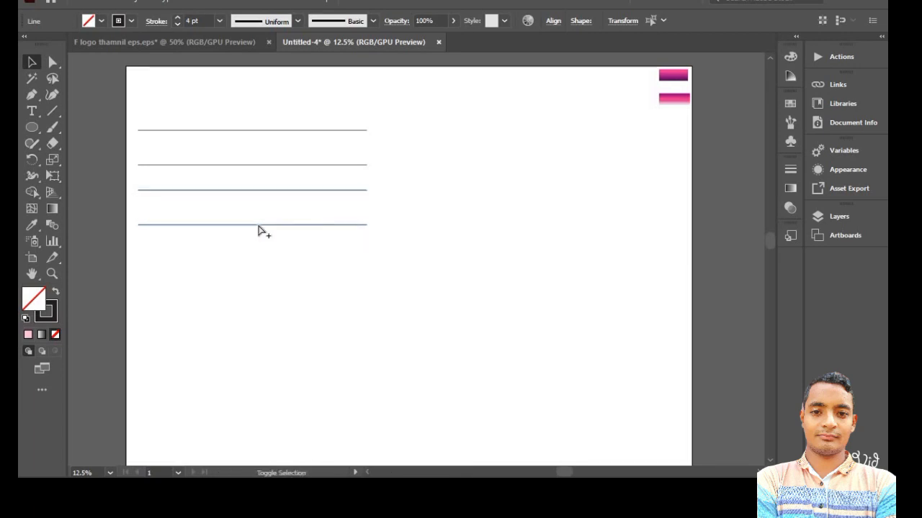
{"action": "key", "text": "ctrl+d"}
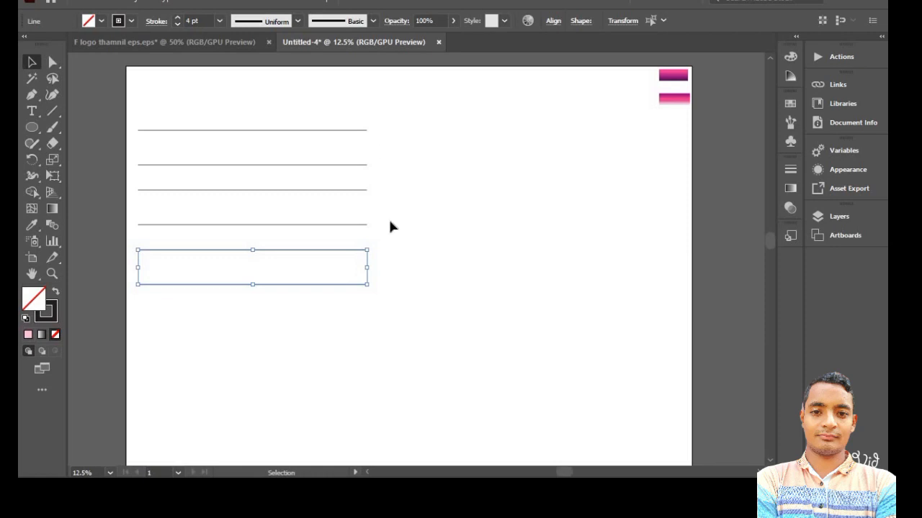
- Make a copy of the lowest line pair rotated by 90° and move it across the left ends of the horizontal lines
{"action": "right_click", "coordinate": [358, 278]}
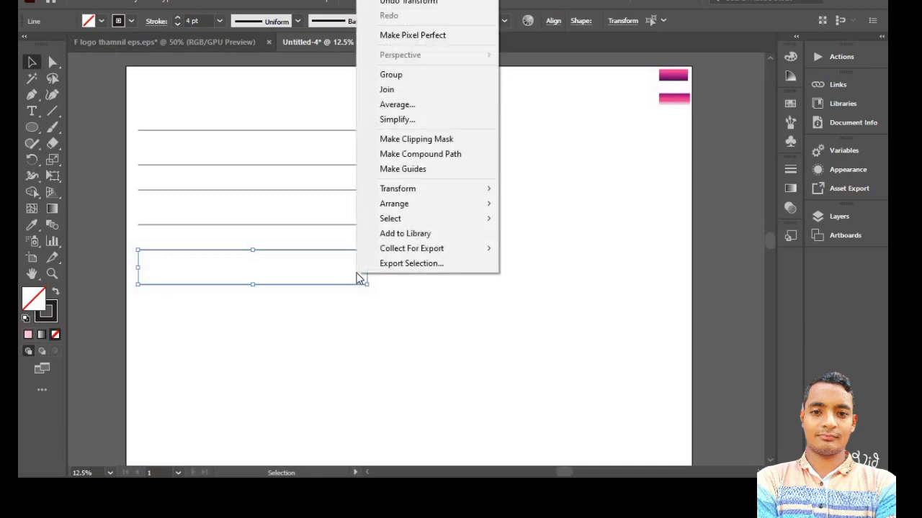
{"action": "mouse_move", "coordinate": [398, 193]}
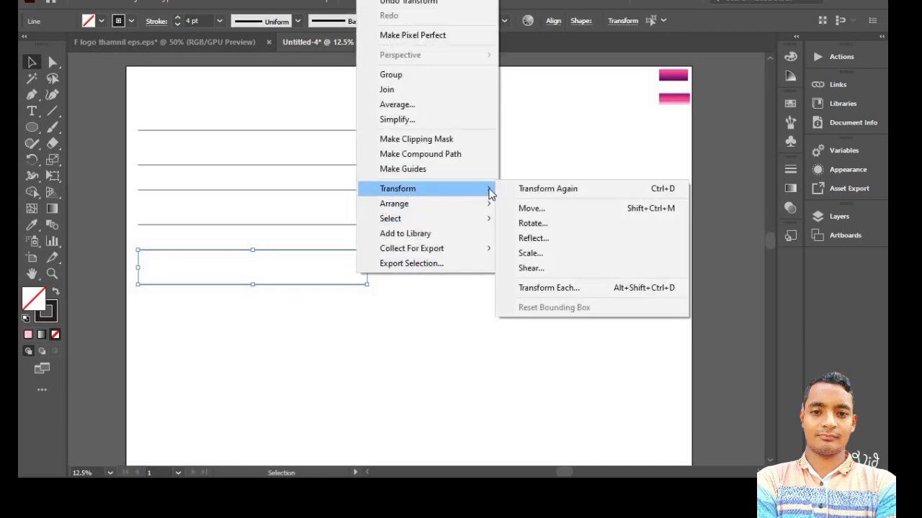
{"action": "left_click", "coordinate": [530, 224]}
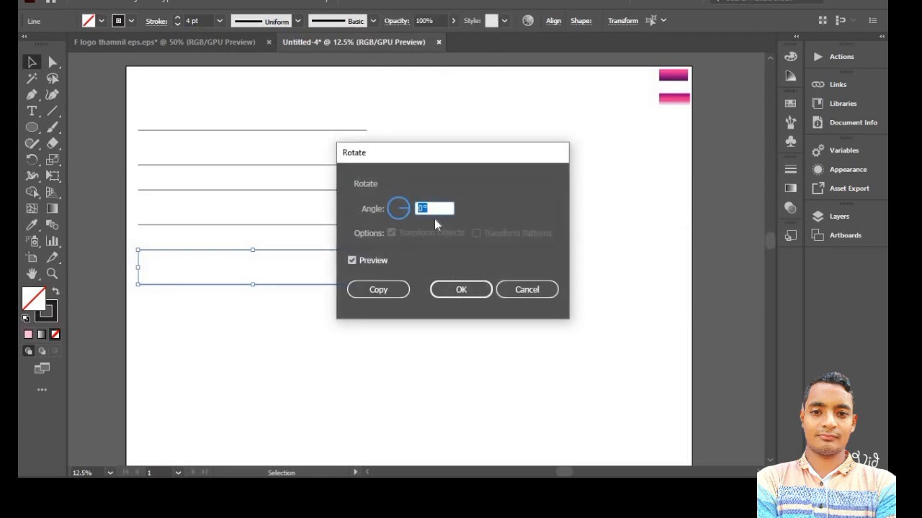
{"action": "type", "text": "3"}
{"action": "scroll", "coordinate": [433, 209], "scroll_direction": "up", "scroll_amount": 20}
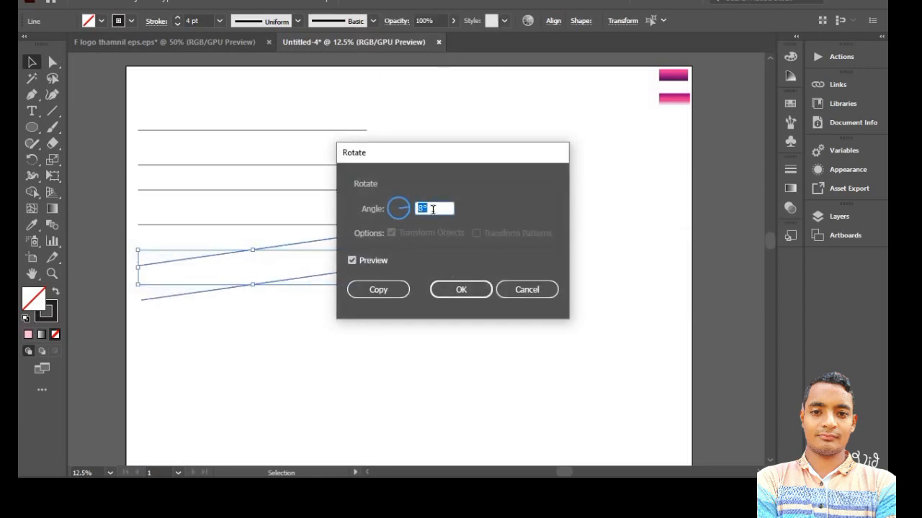
{"action": "scroll", "coordinate": [432, 210], "scroll_direction": "up", "scroll_amount": 18}
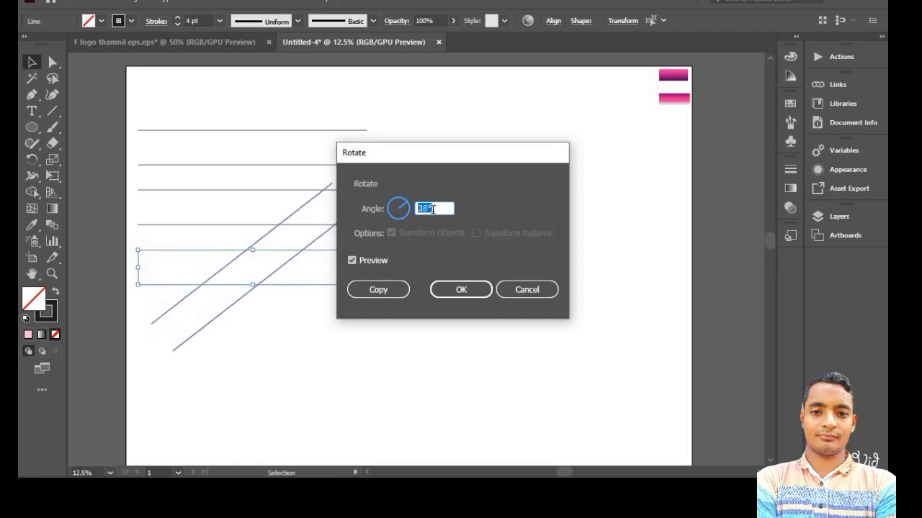
{"action": "scroll", "coordinate": [432, 210], "scroll_direction": "up", "scroll_amount": 15}
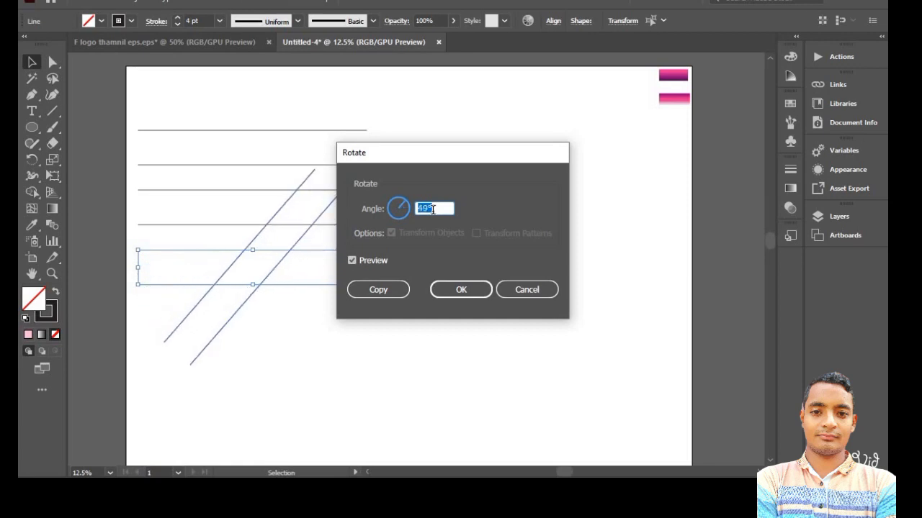
{"action": "scroll", "coordinate": [432, 209], "scroll_direction": "up", "scroll_amount": 17}
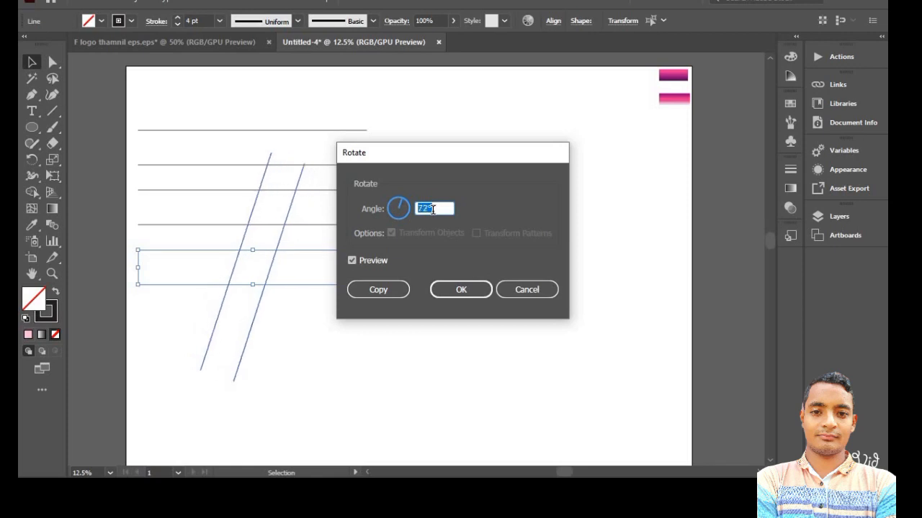
{"action": "scroll", "coordinate": [433, 210], "scroll_direction": "up", "scroll_amount": 5}
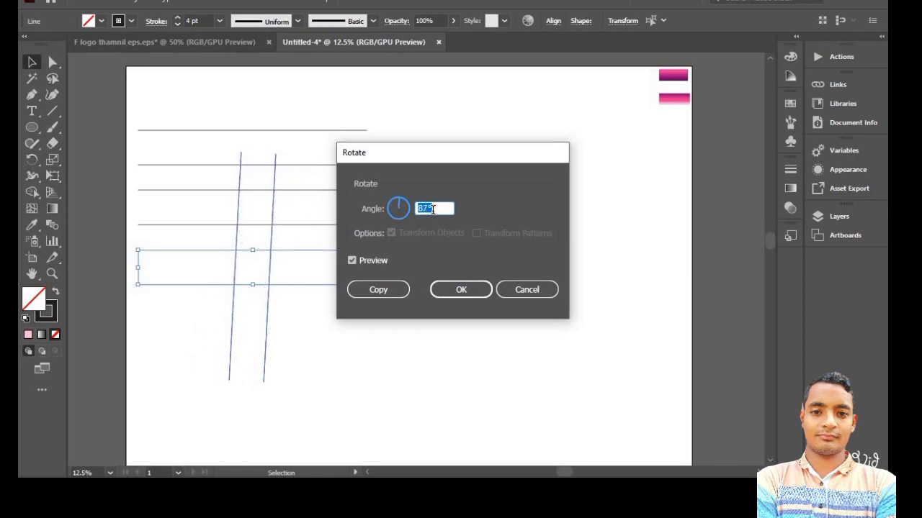
{"action": "left_click", "coordinate": [393, 292]}
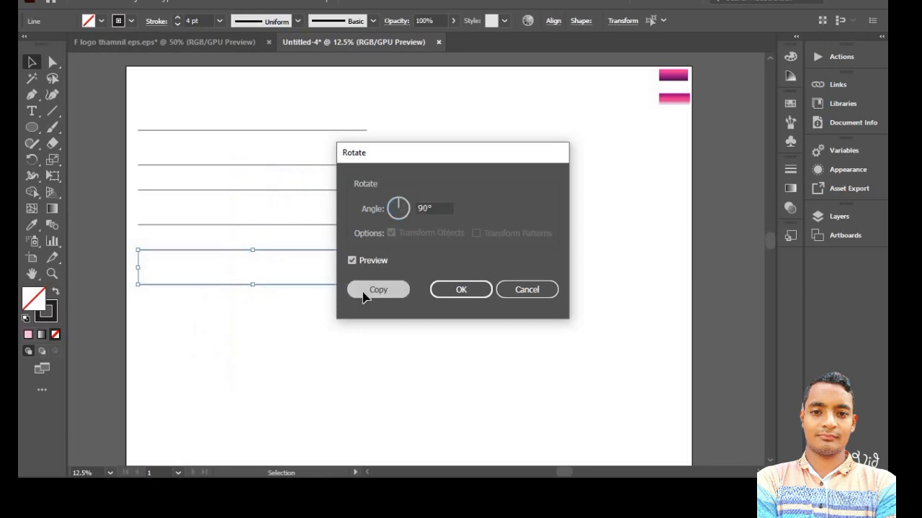
{"action": "left_click_drag", "start_coordinate": [267, 320], "coordinate": [180, 276]}
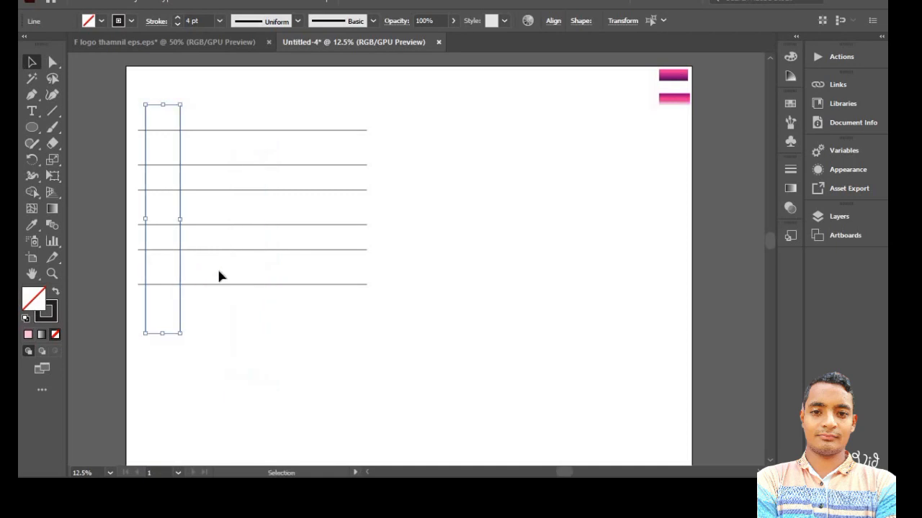
- Draw a small circle centred on the top line reaching the second, and one about 1140 px wide centred on the fourth line
{"action": "left_click", "coordinate": [32, 127]}
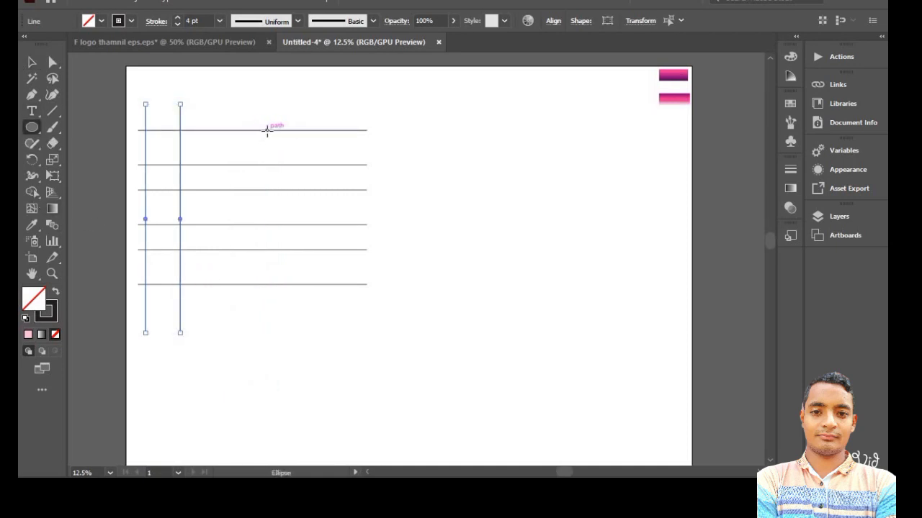
{"action": "left_click_drag", "start_coordinate": [267, 130], "coordinate": [292, 165]}
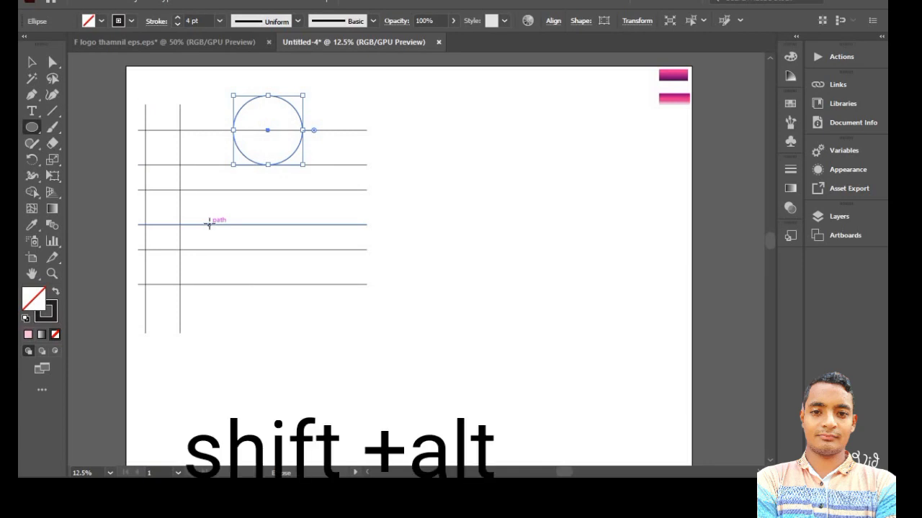
{"action": "left_click_drag", "start_coordinate": [209, 224], "coordinate": [258, 291]}
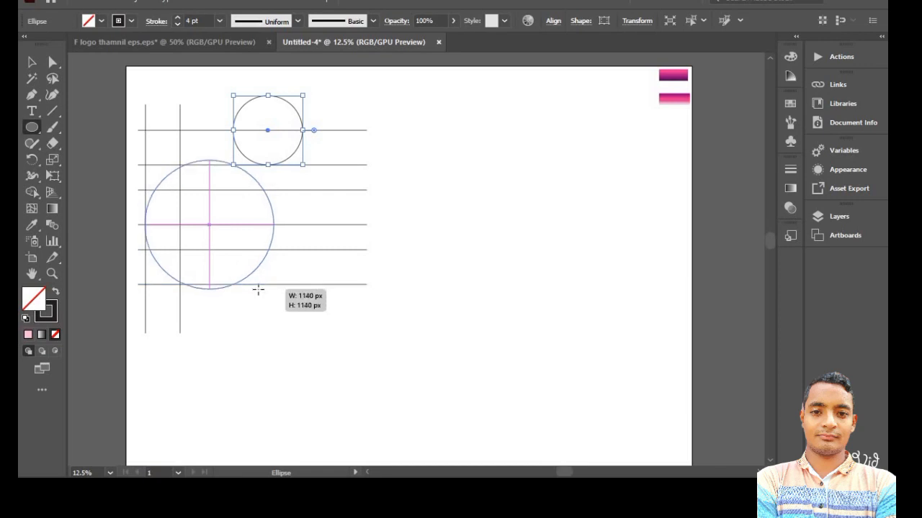
{"action": "left_click_drag", "start_coordinate": [258, 289], "coordinate": [256, 290]}
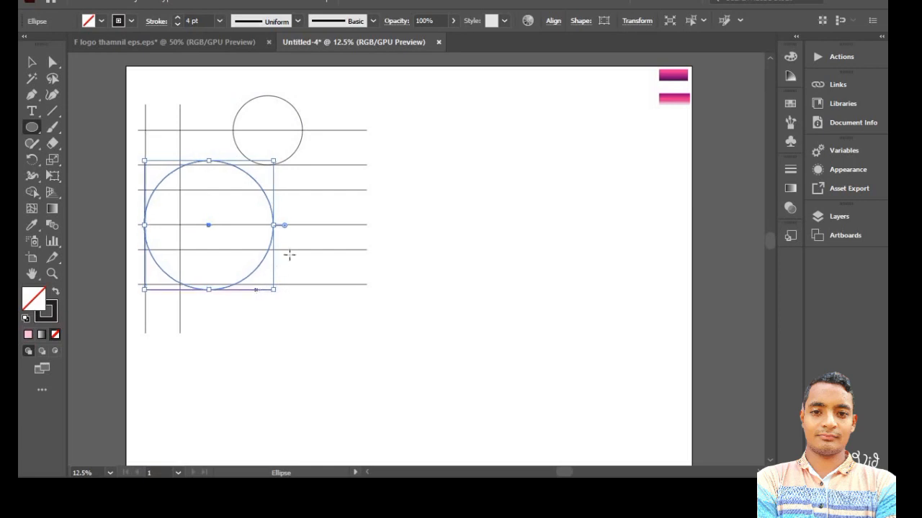
{"action": "left_click", "coordinate": [32, 62]}
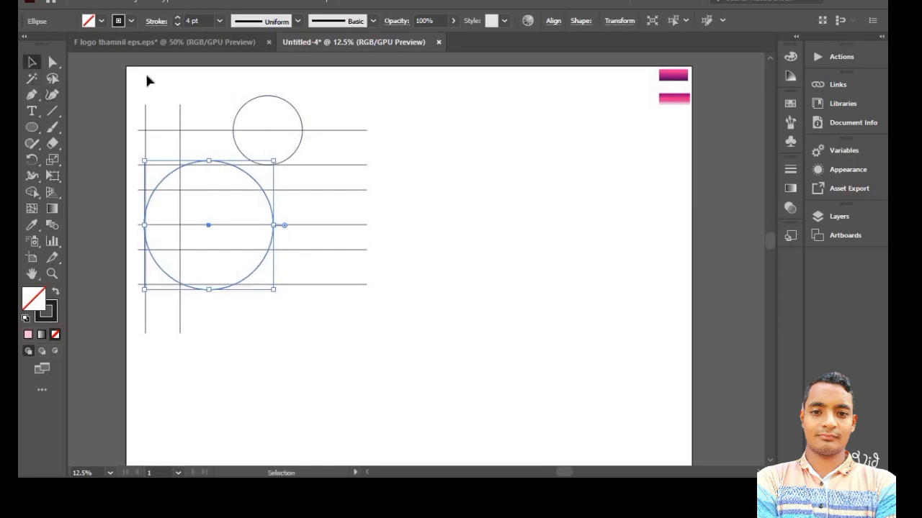
{"action": "left_click", "coordinate": [147, 76]}
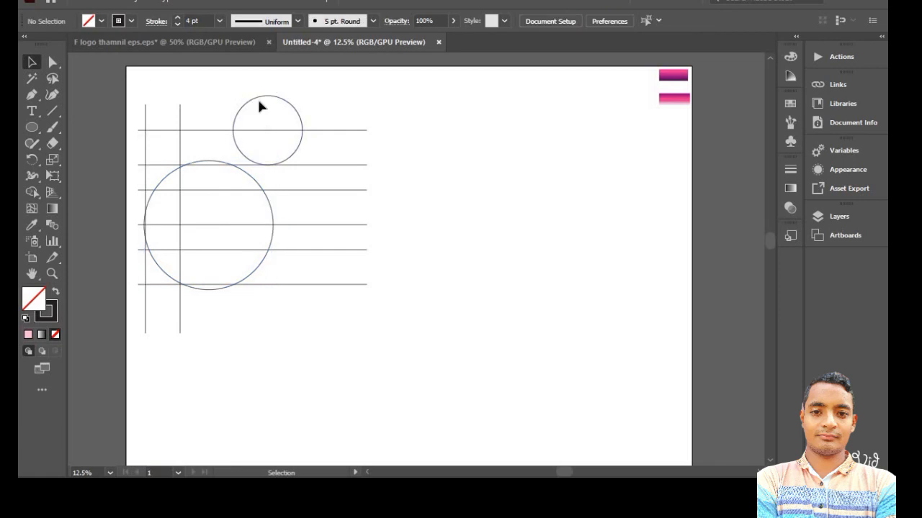
- Duplicate the small circle into the large circle, then copy that duplicate about 30 px left and 273 px up so they overlap
{"action": "left_click", "coordinate": [283, 133]}
{"action": "key", "text": "a"}
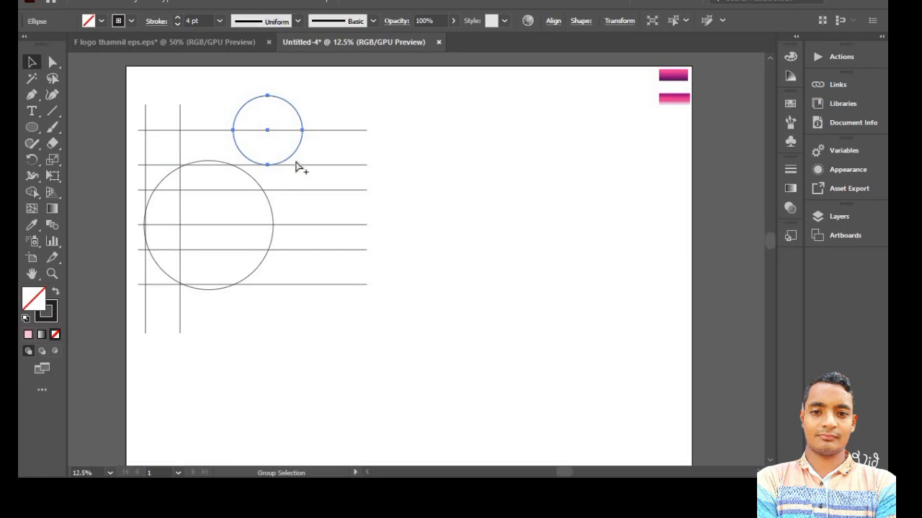
{"action": "left_click", "coordinate": [288, 165]}
{"action": "left_click", "coordinate": [294, 151]}
{"action": "left_click_drag", "start_coordinate": [291, 162], "coordinate": [245, 222]}
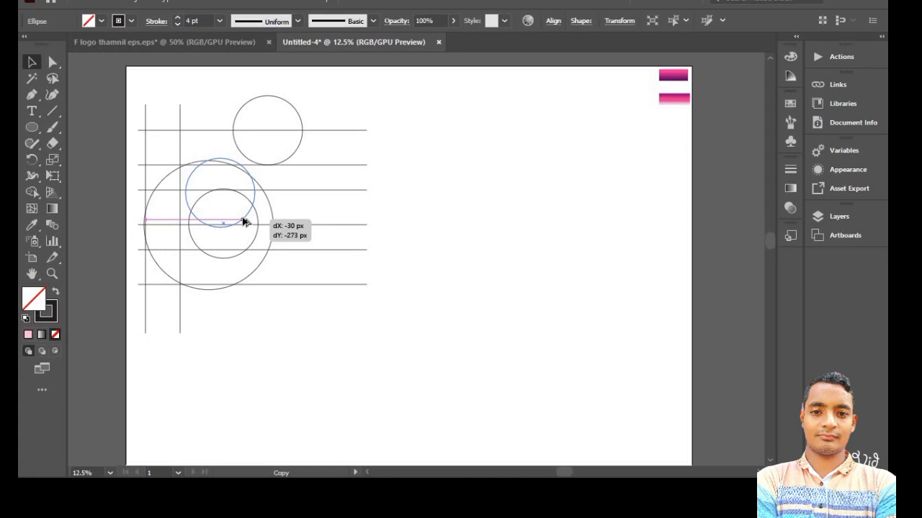
{"action": "left_click_drag", "start_coordinate": [244, 222], "coordinate": [242, 218]}
- Select all the lines and circles for the Shape Builder and set the fill colour to #211616
{"action": "scroll", "coordinate": [243, 237], "scroll_direction": "left", "scroll_amount": 2}
{"action": "scroll", "coordinate": [104, 167], "scroll_direction": "right", "scroll_amount": 1}
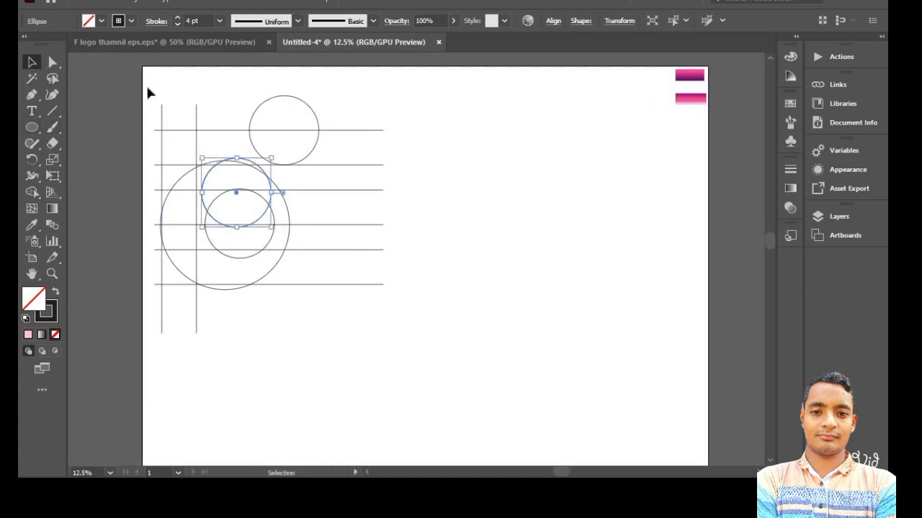
{"action": "left_click_drag", "start_coordinate": [259, 188], "coordinate": [398, 337]}
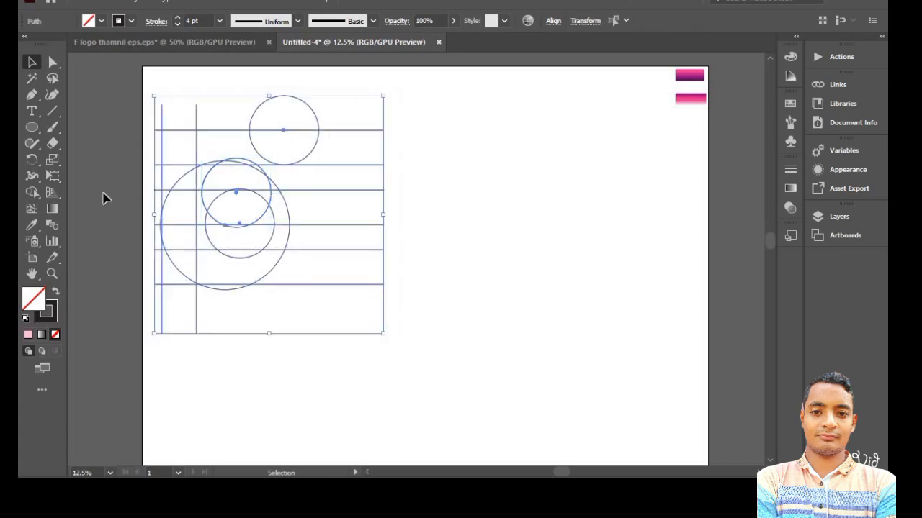
{"action": "left_click", "coordinate": [32, 191]}
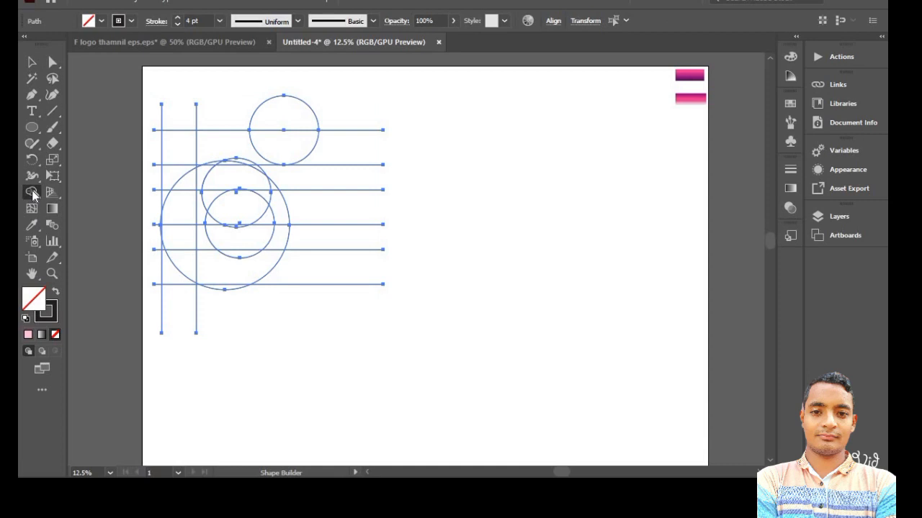
{"action": "double_click", "coordinate": [34, 297]}
{"action": "left_click", "coordinate": [363, 297]}
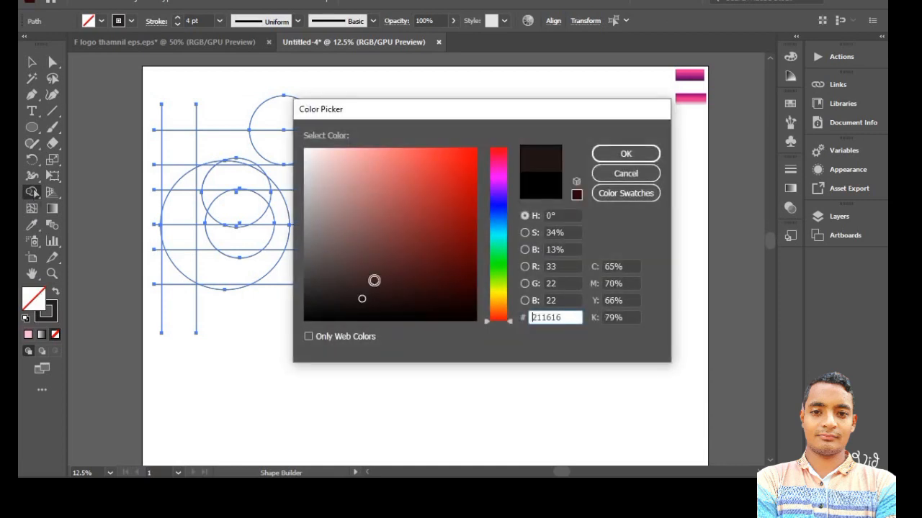
{"action": "left_click", "coordinate": [613, 153]}
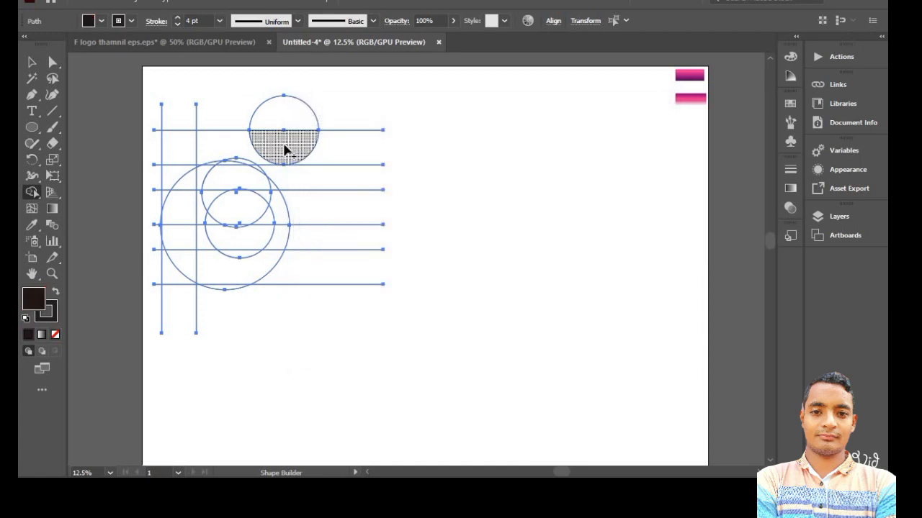
- Merge the grid regions into the F's top arm, its vertical stem and the leaf-shaped middle bar, then deselect everything
{"action": "mouse_move", "coordinate": [285, 149]}
{"action": "left_mouse_down"}
{"action": "mouse_move", "coordinate": [181, 152]}
{"action": "mouse_move", "coordinate": [165, 198]}
{"action": "left_mouse_up"}
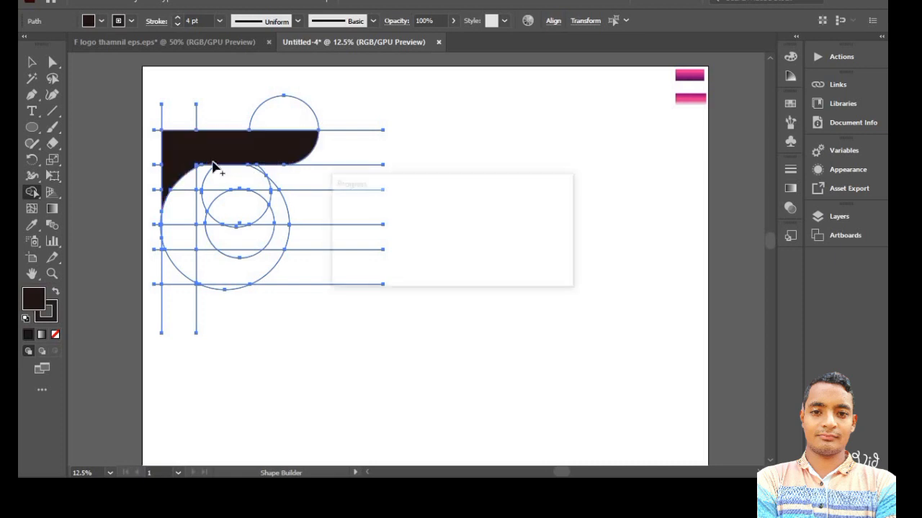
{"action": "left_click_drag", "start_coordinate": [185, 188], "coordinate": [175, 279]}
{"action": "left_click_drag", "start_coordinate": [214, 244], "coordinate": [257, 229]}
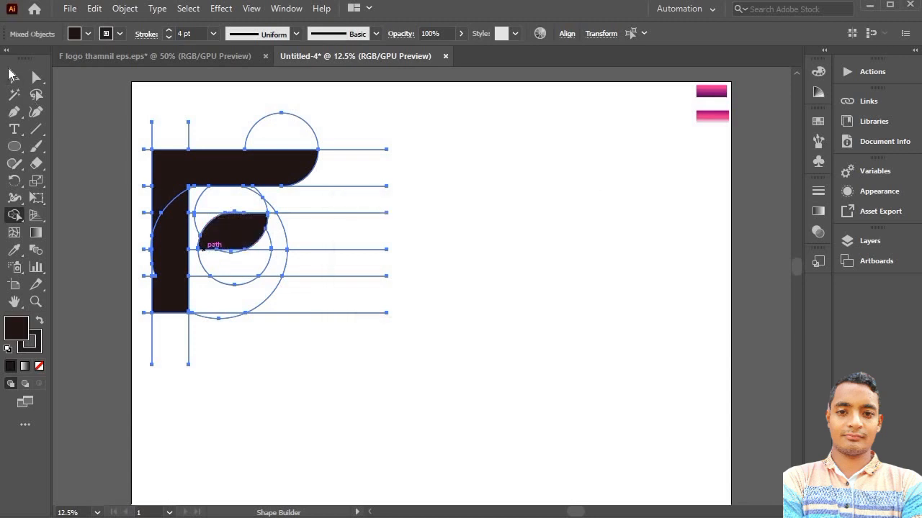
{"action": "left_click", "coordinate": [15, 77]}
{"action": "left_click", "coordinate": [179, 103]}
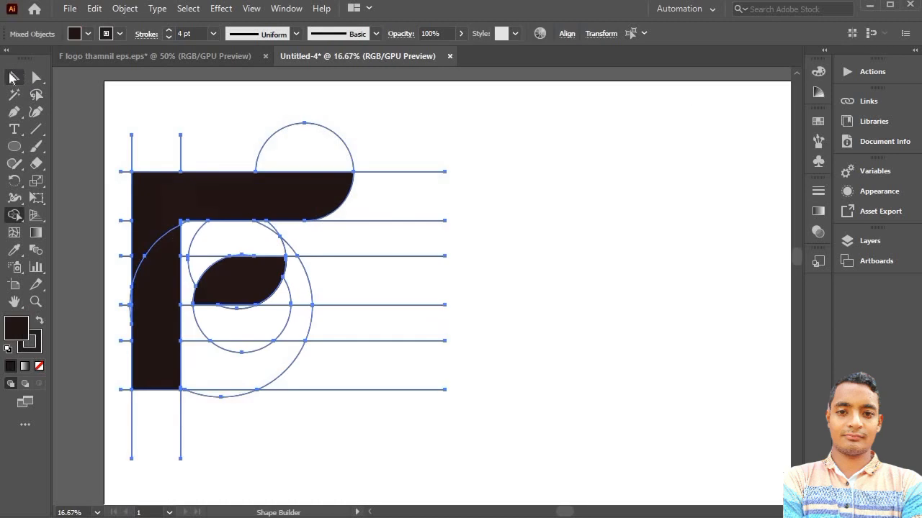
- Select the F's top arm, stem and leaf-shaped bar together and place a copy of them on the blank area beside the construction grid
{"action": "left_click", "coordinate": [14, 77]}
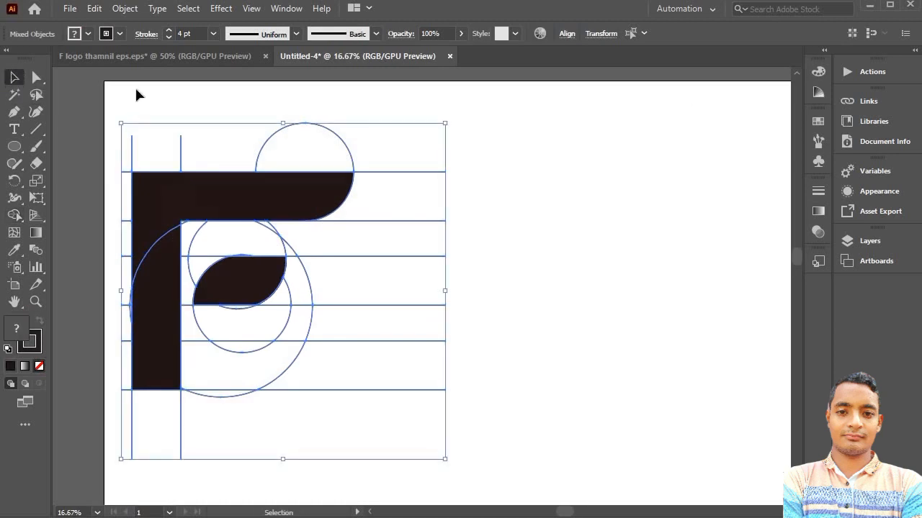
{"action": "left_click", "coordinate": [173, 161]}
{"action": "left_click", "coordinate": [158, 212]}
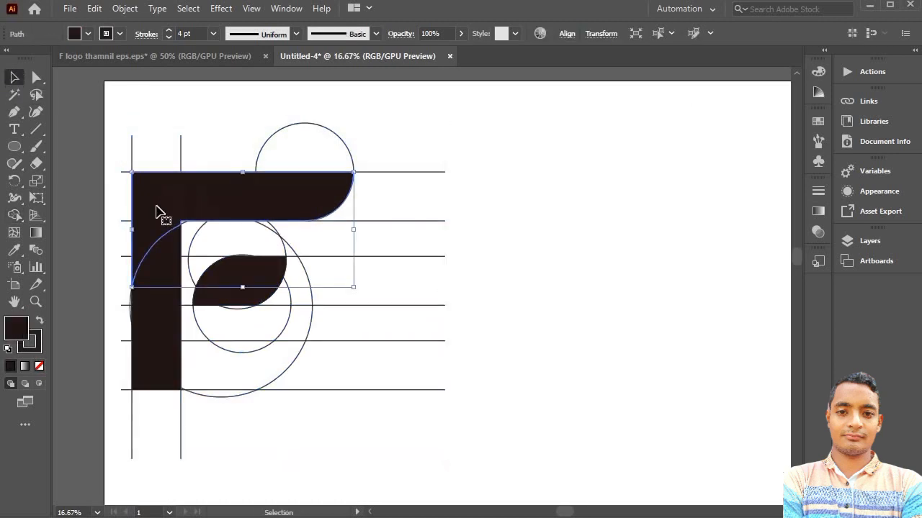
{"action": "left_click", "coordinate": [159, 303], "text": "shift"}
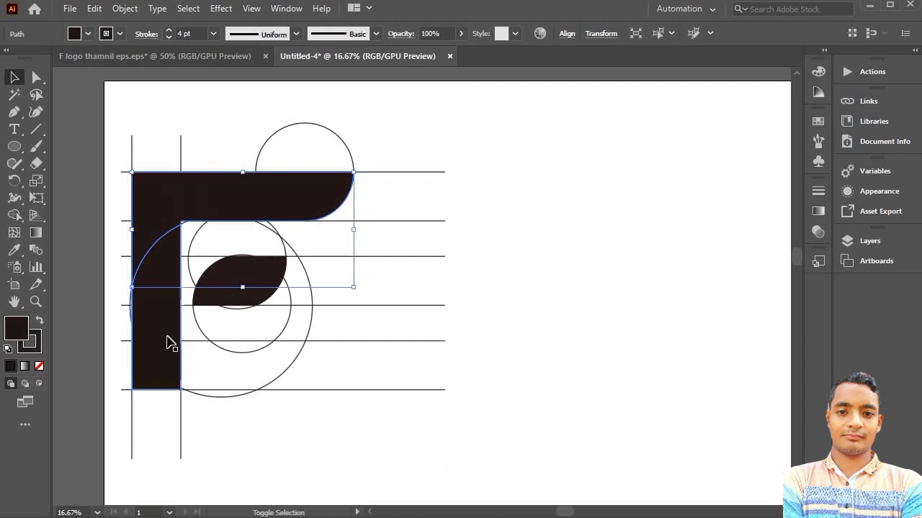
{"action": "left_click", "coordinate": [167, 343], "text": "shift"}
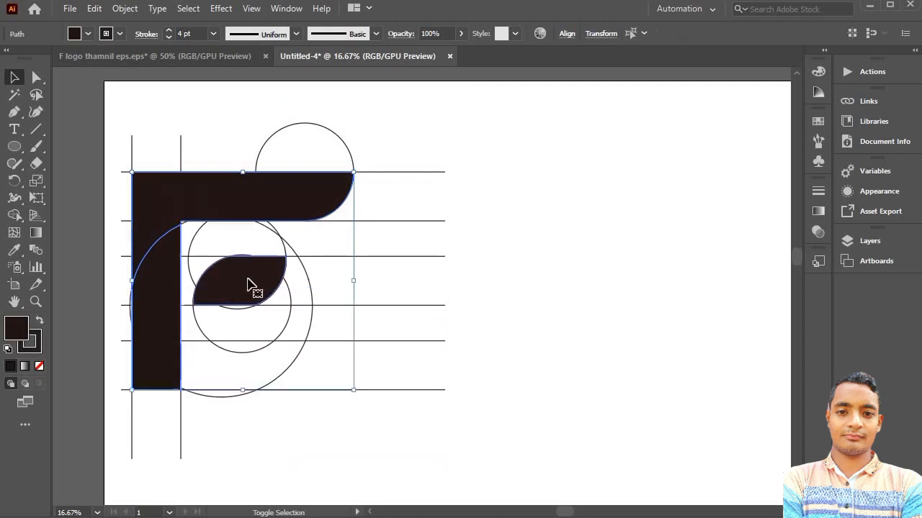
{"action": "left_click", "coordinate": [247, 286], "text": "shift"}
{"action": "left_click_drag", "start_coordinate": [247, 286], "coordinate": [627, 280]}
{"action": "scroll", "coordinate": [627, 282], "scroll_direction": "up", "scroll_amount": 1}
{"action": "scroll", "coordinate": [620, 284], "scroll_direction": "right", "scroll_amount": 2}
{"action": "key", "text": "v"}
{"action": "left_click_drag", "start_coordinate": [553, 316], "coordinate": [576, 314]}
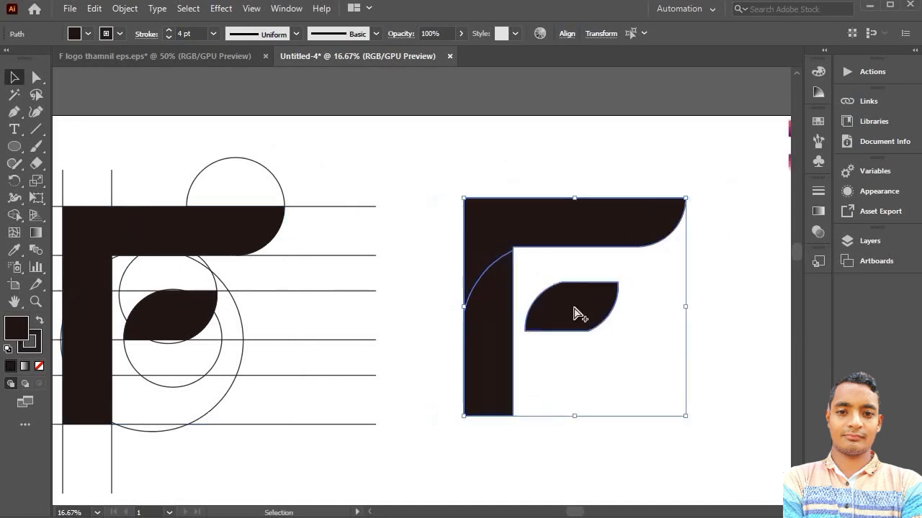
- Round the copied F's upper outer corner to about 286 px and the stem's lower inner-side corner to about 306 px, then deselect
{"action": "scroll", "coordinate": [576, 315], "scroll_direction": "down", "scroll_amount": 1}
{"action": "scroll", "coordinate": [576, 313], "scroll_direction": "down", "scroll_amount": 1}
{"action": "scroll", "coordinate": [572, 303], "scroll_direction": "right", "scroll_amount": 1}
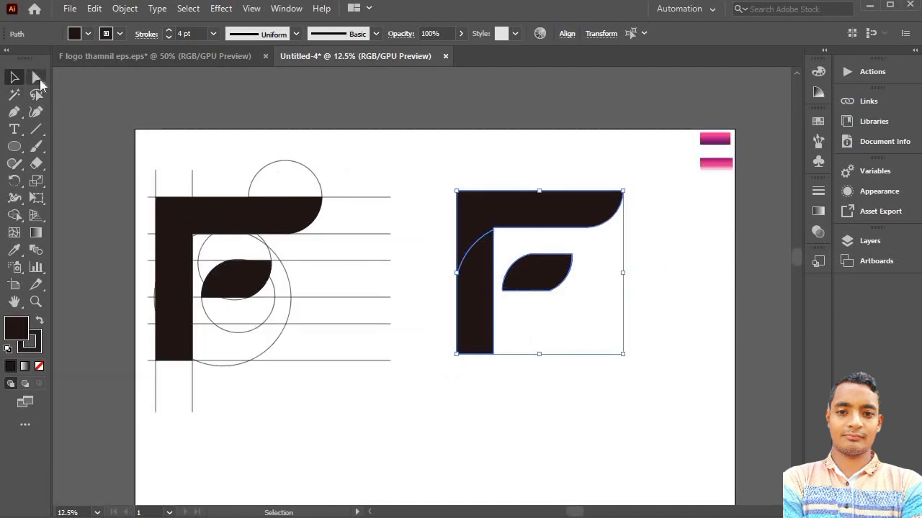
{"action": "left_click", "coordinate": [40, 79]}
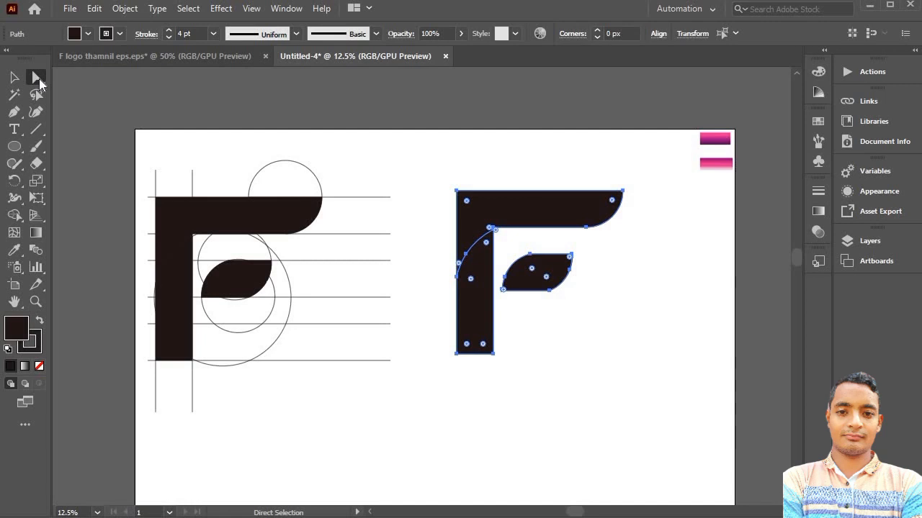
{"action": "left_click", "coordinate": [39, 81]}
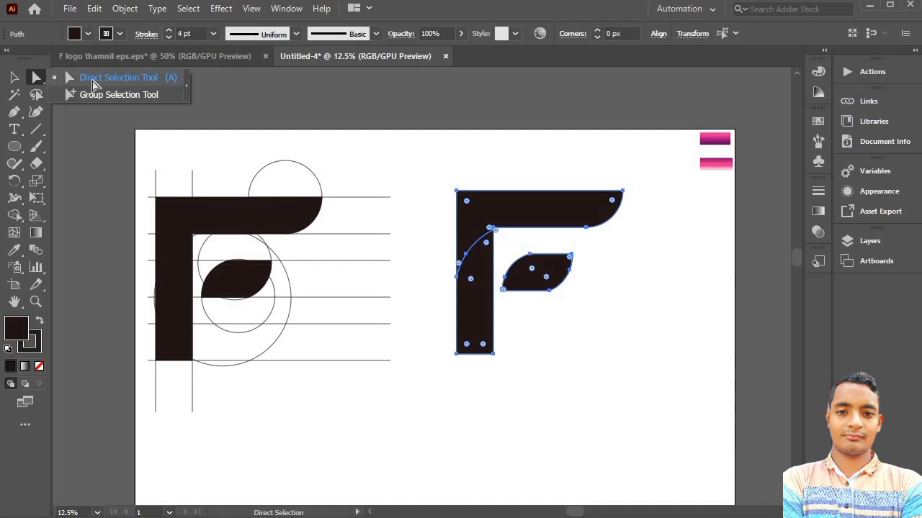
{"action": "left_click", "coordinate": [94, 85]}
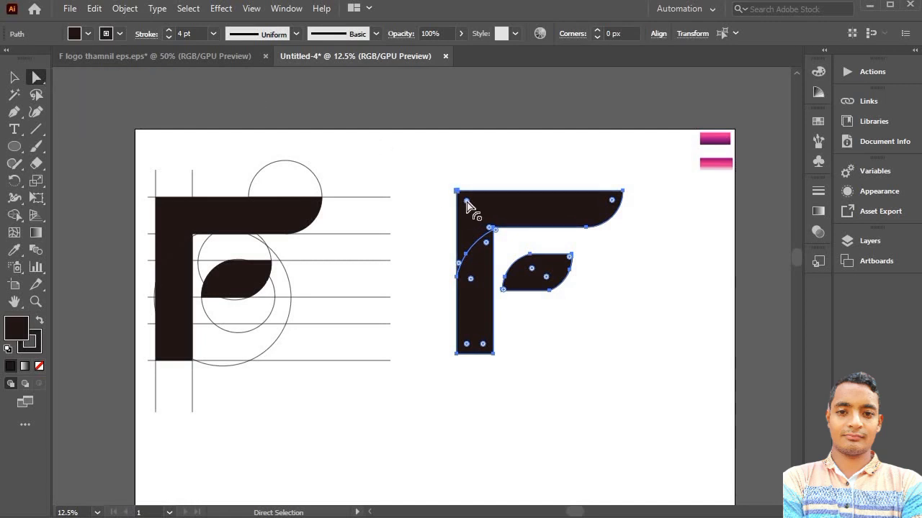
{"action": "left_click_drag", "start_coordinate": [466, 203], "coordinate": [496, 224]}
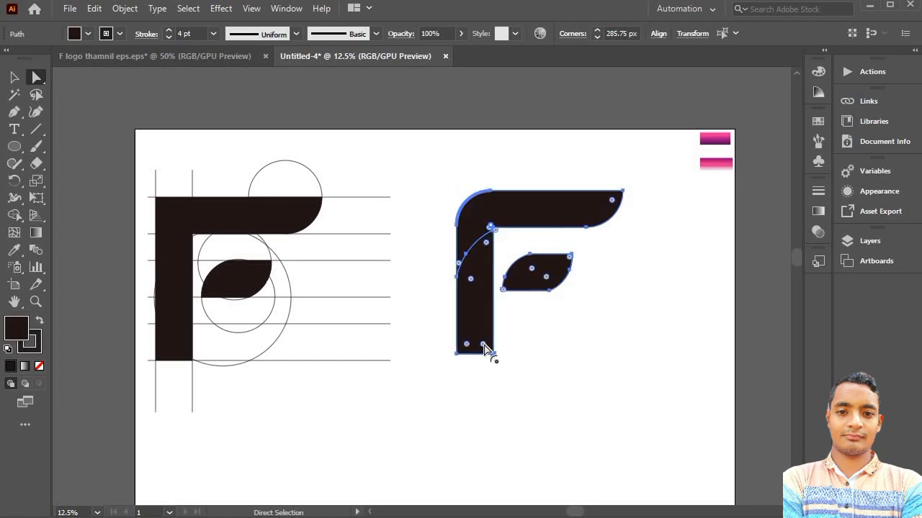
{"action": "left_click_drag", "start_coordinate": [484, 348], "coordinate": [456, 322]}
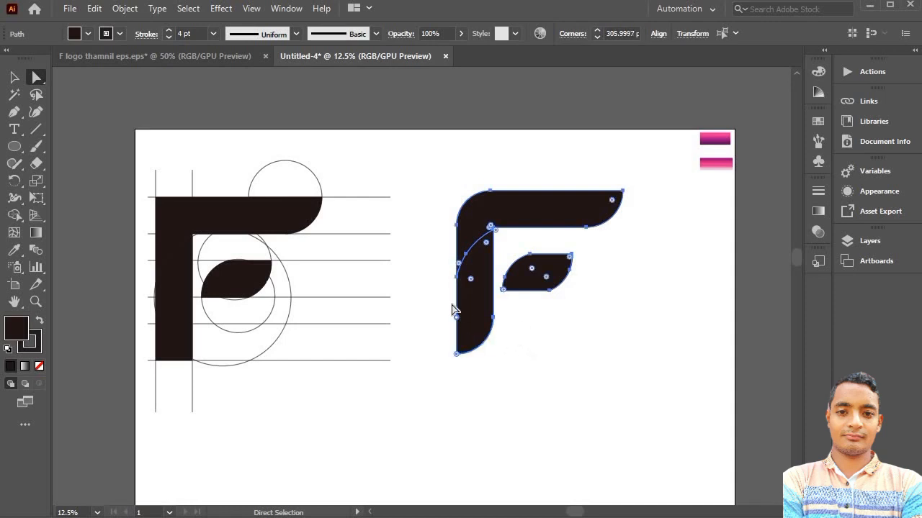
{"action": "scroll", "coordinate": [384, 236], "scroll_direction": "right", "scroll_amount": 2}
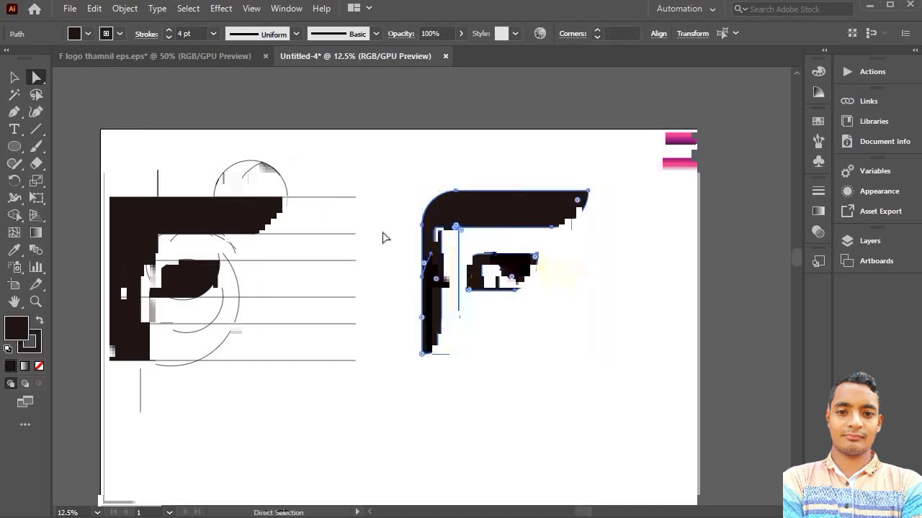
{"action": "scroll", "coordinate": [413, 222], "scroll_direction": "down", "scroll_amount": 3}
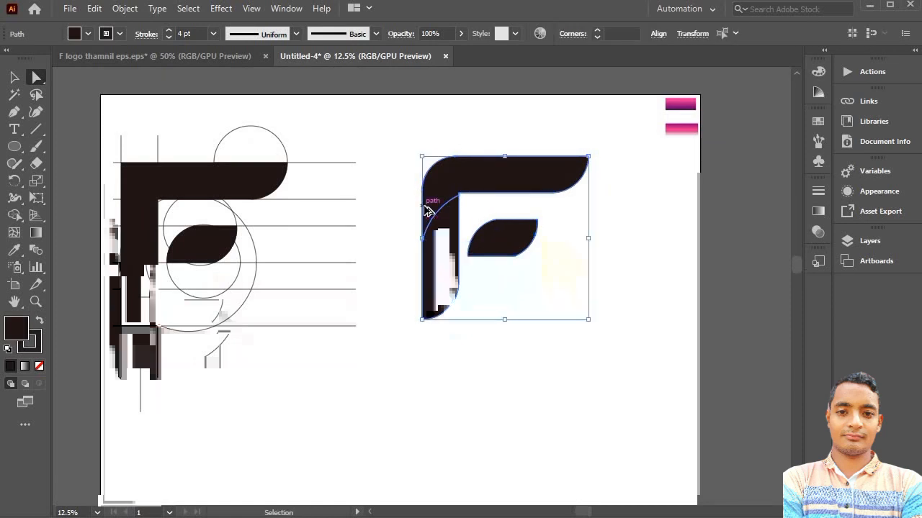
{"action": "scroll", "coordinate": [423, 212], "scroll_direction": "up", "scroll_amount": 1}
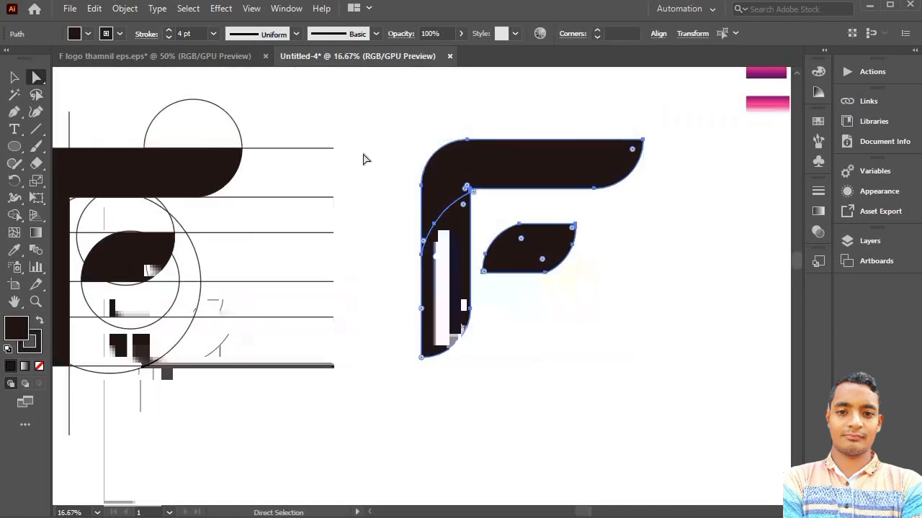
{"action": "scroll", "coordinate": [363, 157], "scroll_direction": "left", "scroll_amount": 1}
{"action": "left_click", "coordinate": [387, 114]}
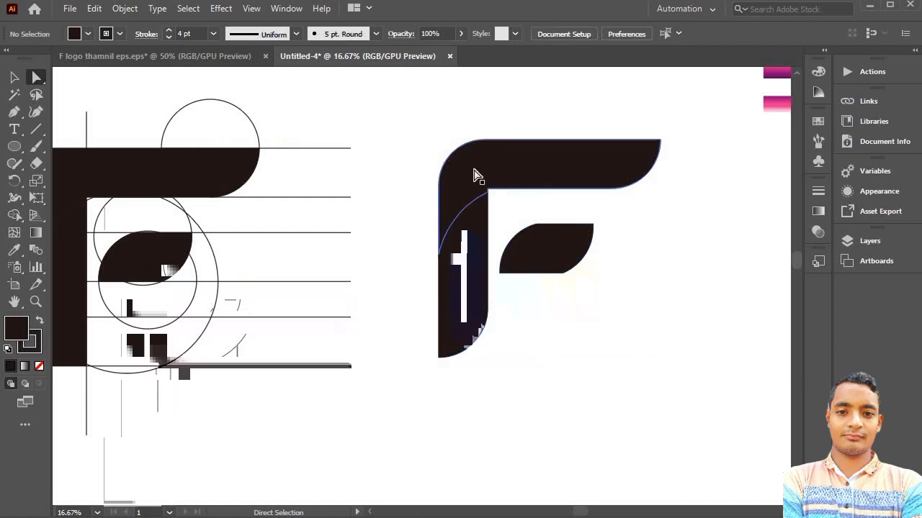
- Sample the upper pink-purple gradient swatch onto the copied F's top arm and the lower swatch's gradient onto its stem
{"action": "left_click", "coordinate": [486, 189]}
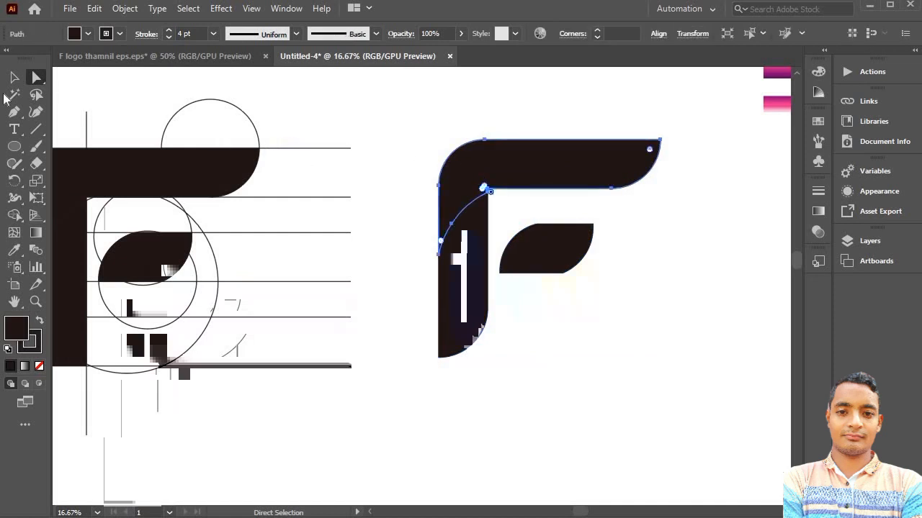
{"action": "left_click", "coordinate": [16, 252]}
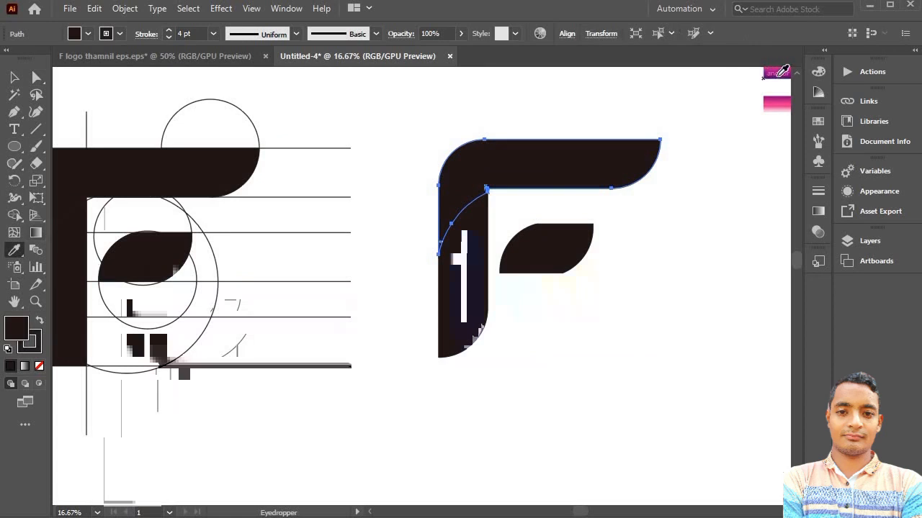
{"action": "left_click", "coordinate": [777, 72]}
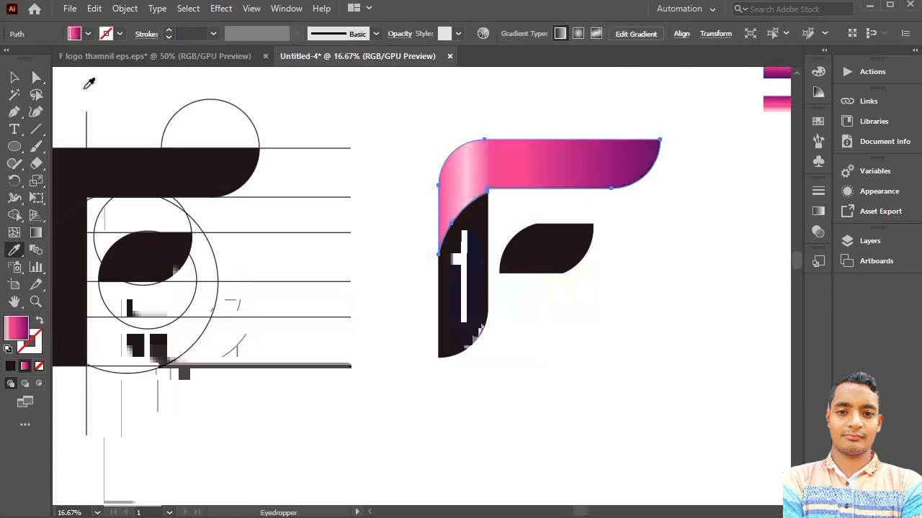
{"action": "left_click", "coordinate": [15, 77]}
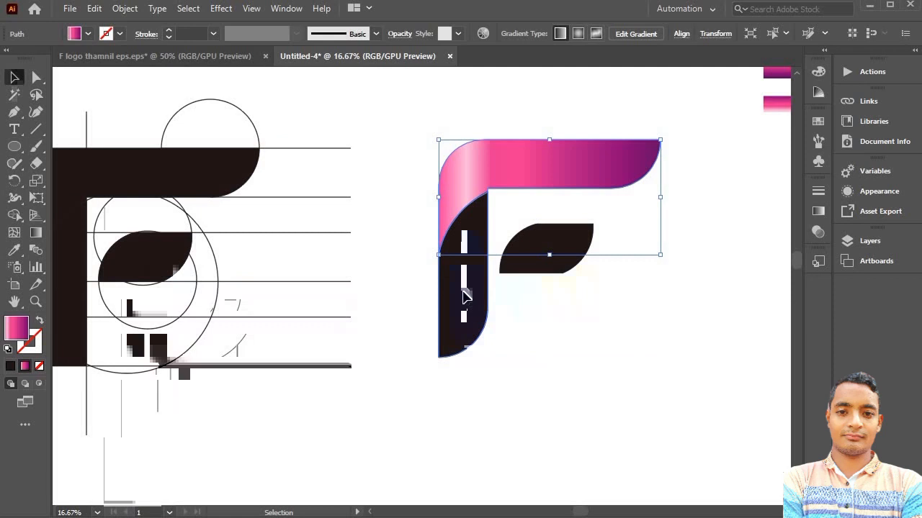
{"action": "left_click", "coordinate": [465, 295]}
{"action": "left_click", "coordinate": [14, 250]}
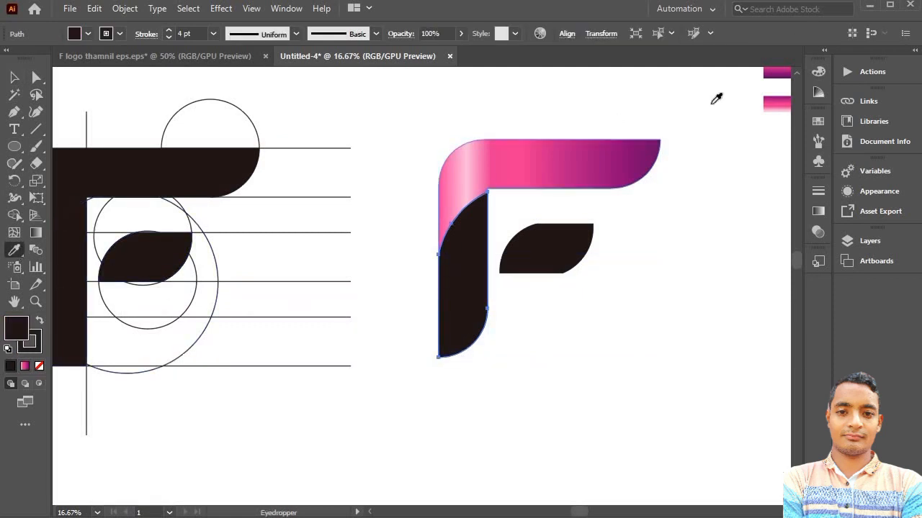
{"action": "left_click", "coordinate": [773, 102]}
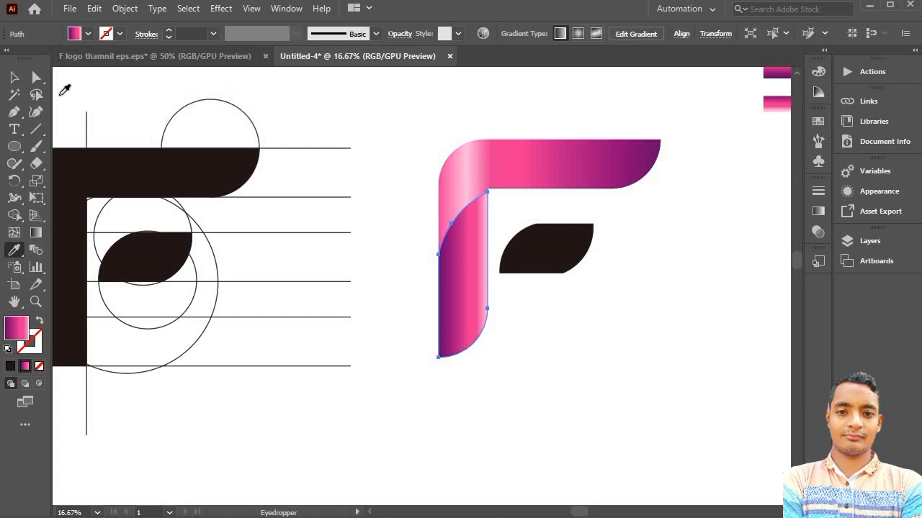
- Fill the copied F's leaf-shaped middle bar with the gradient sampled from the top arm, then deselect it
{"action": "left_click", "coordinate": [14, 77]}
{"action": "left_click", "coordinate": [554, 249]}
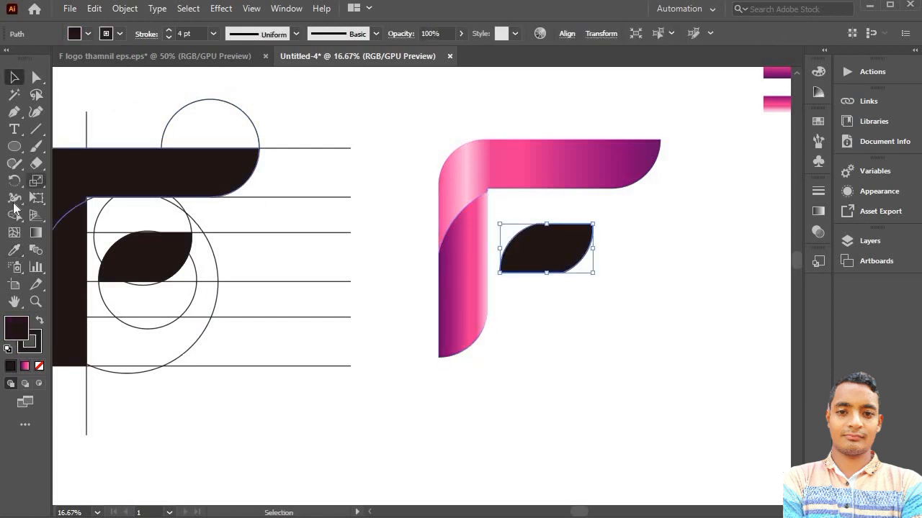
{"action": "left_click", "coordinate": [15, 250]}
{"action": "left_click", "coordinate": [603, 149]}
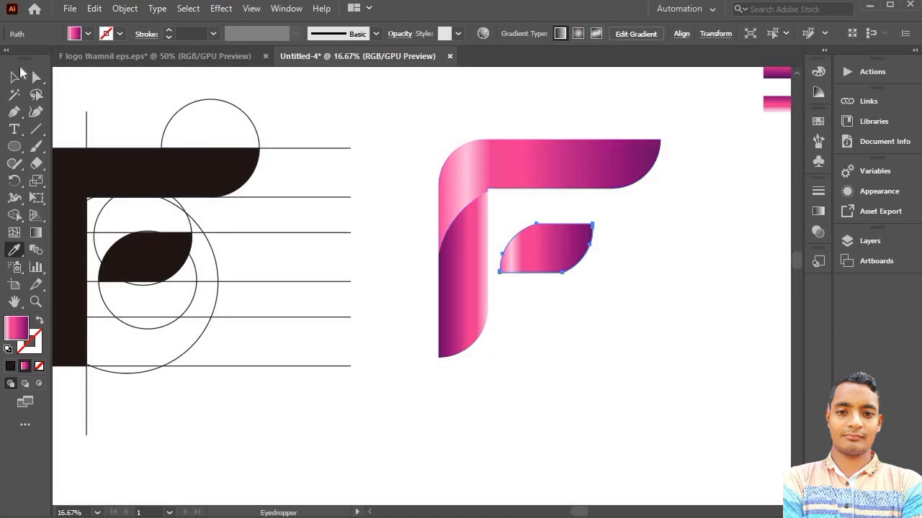
{"action": "left_click", "coordinate": [15, 76]}
{"action": "left_click", "coordinate": [304, 119]}
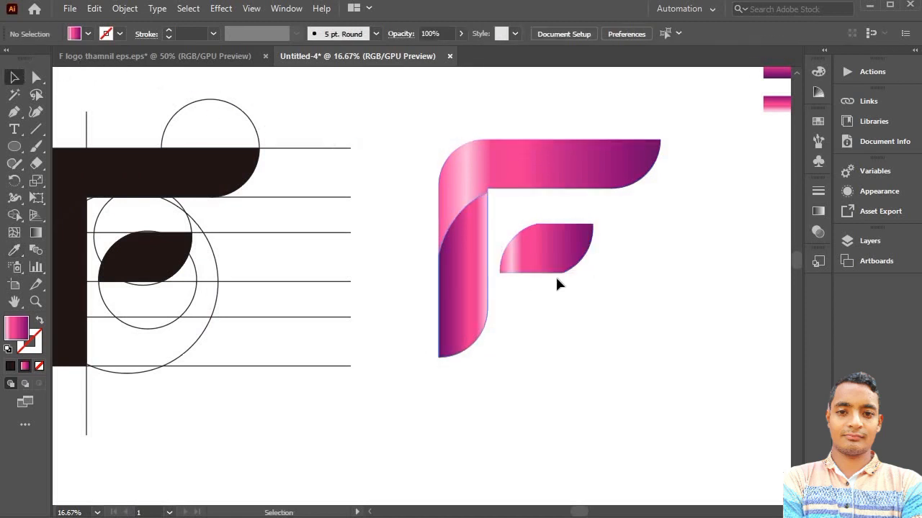
- Set the gradient angle of the copied F's stem to -61° and close the gradient settings
{"action": "left_click", "coordinate": [463, 267]}
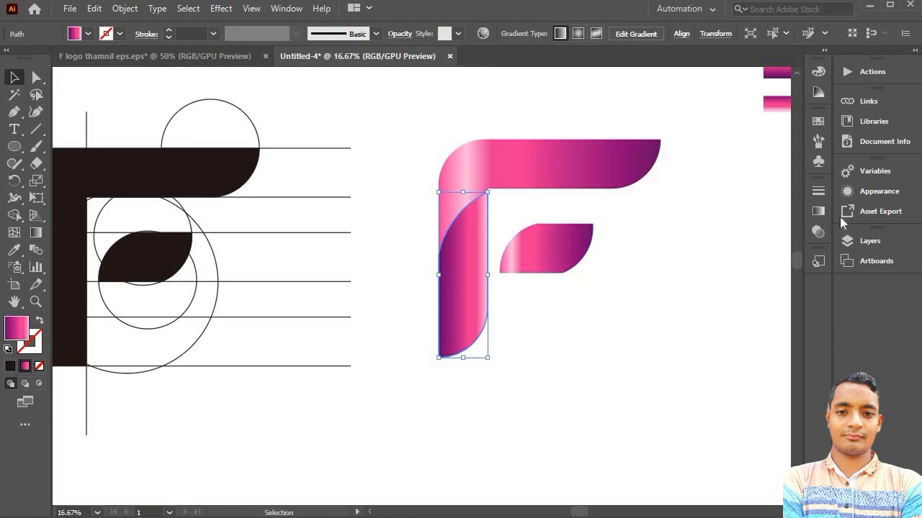
{"action": "left_click", "coordinate": [819, 212]}
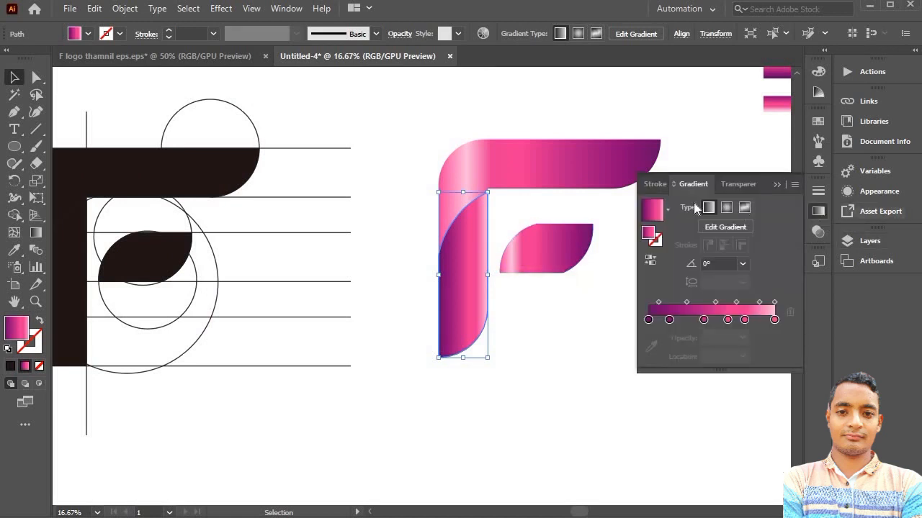
{"action": "left_click", "coordinate": [730, 264]}
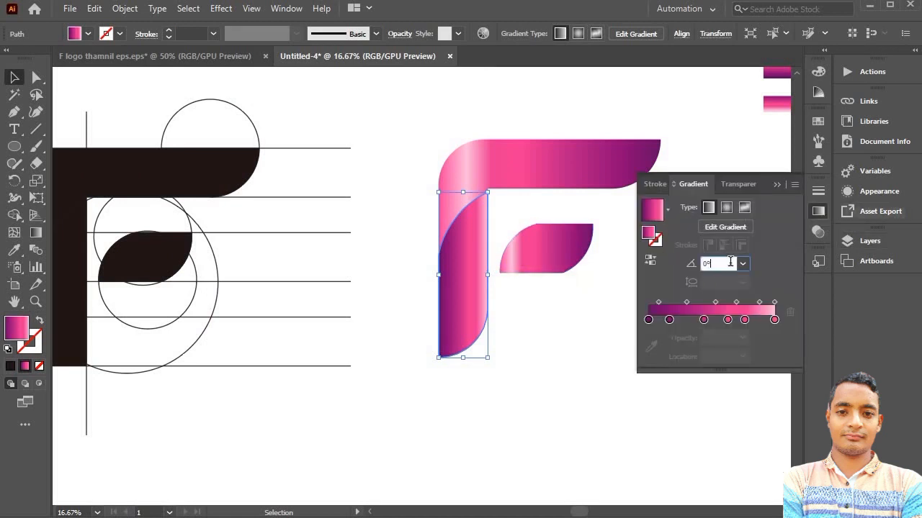
{"action": "scroll", "coordinate": [728, 264], "scroll_direction": "down", "scroll_amount": 14}
{"action": "scroll", "coordinate": [723, 263], "scroll_direction": "down", "scroll_amount": 20}
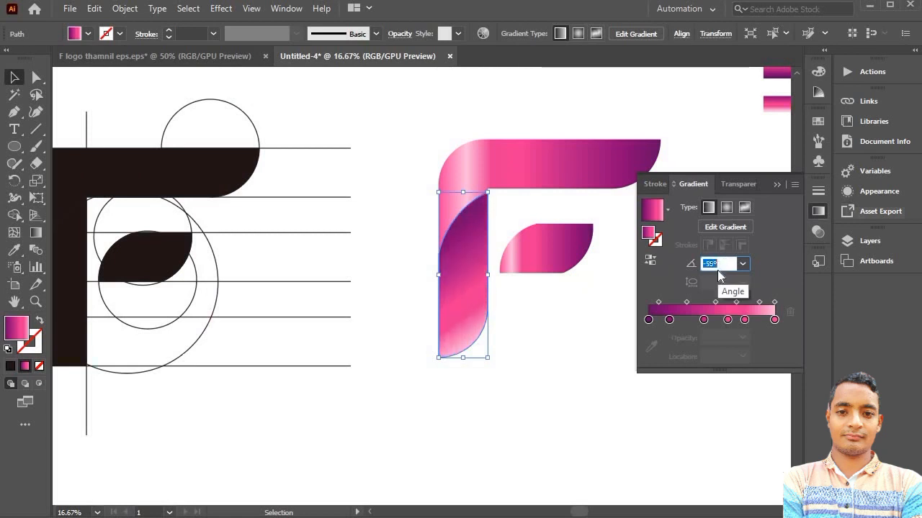
{"action": "left_click", "coordinate": [407, 147]}
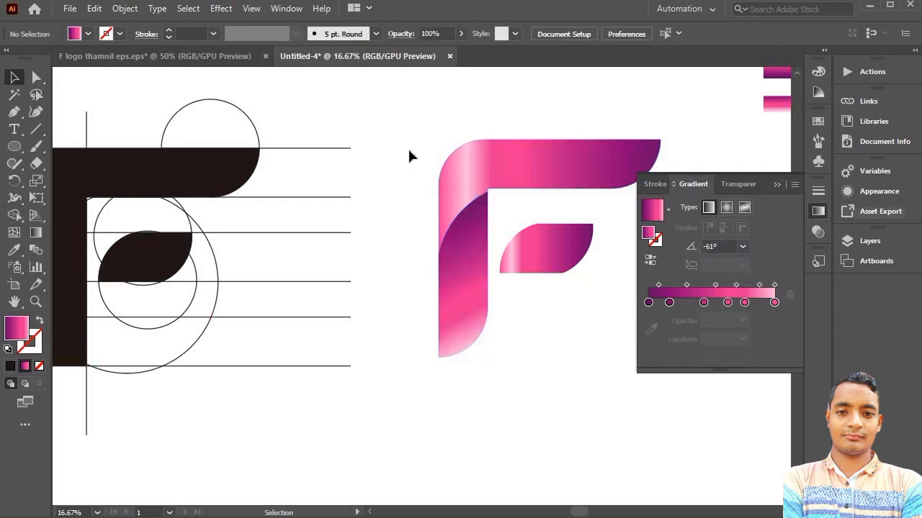
{"action": "left_click", "coordinate": [778, 185]}
- Examine the gradient F up close and compare it with the version in the F logo thamnil eps.eps document
{"action": "scroll", "coordinate": [729, 214], "scroll_direction": "up", "scroll_amount": 1}
{"action": "scroll", "coordinate": [671, 247], "scroll_direction": "left", "scroll_amount": 2}
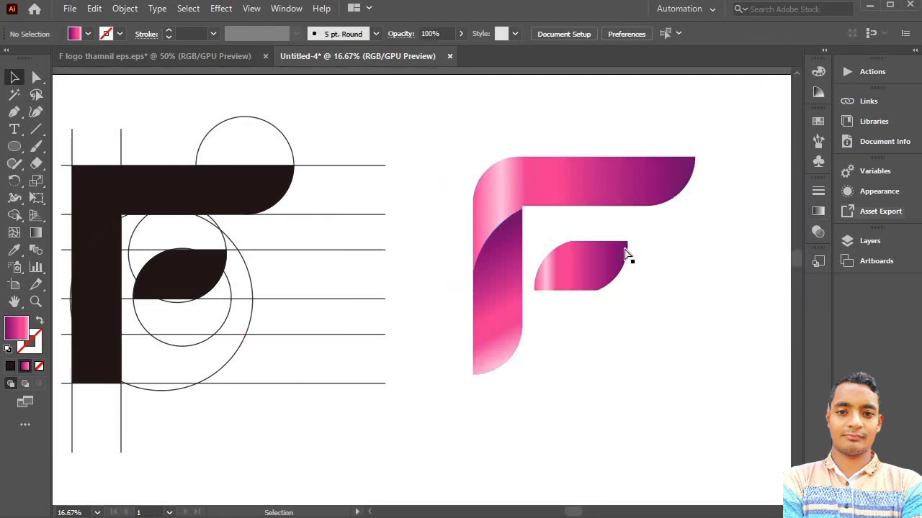
{"action": "scroll", "coordinate": [625, 253], "scroll_direction": "left", "scroll_amount": 2}
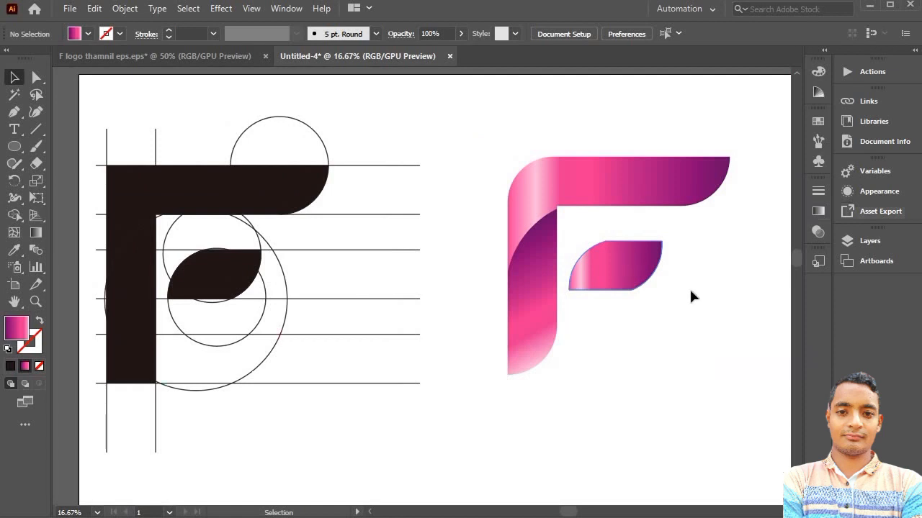
{"action": "scroll", "coordinate": [654, 270], "scroll_direction": "up", "scroll_amount": 2}
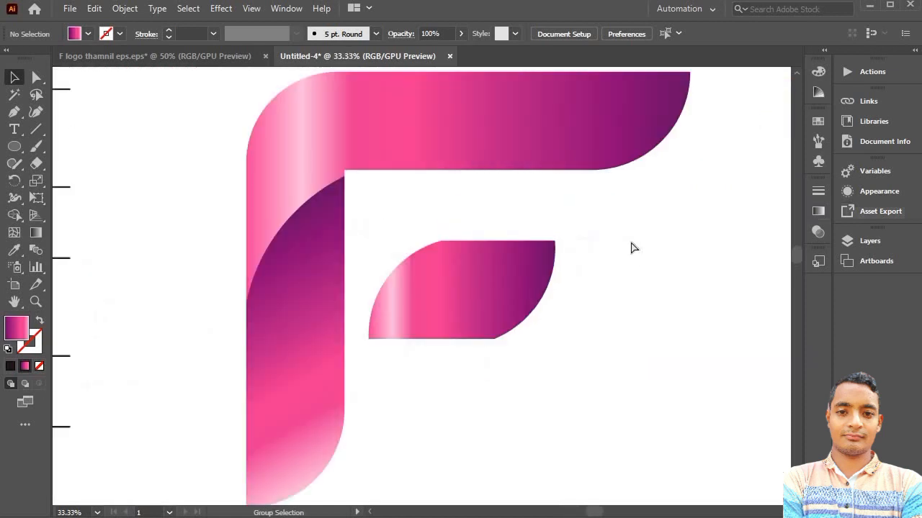
{"action": "scroll", "coordinate": [632, 240], "scroll_direction": "down", "scroll_amount": 1}
{"action": "scroll", "coordinate": [635, 238], "scroll_direction": "right", "scroll_amount": 2}
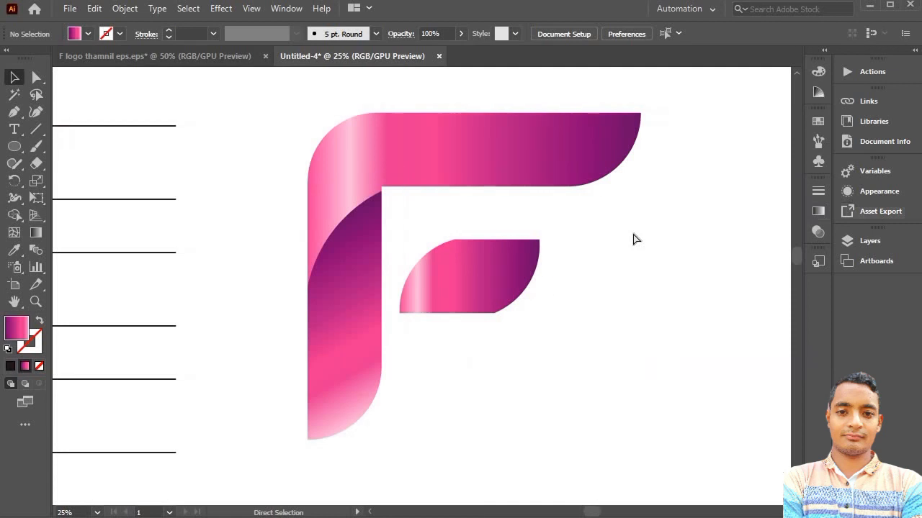
{"action": "scroll", "coordinate": [634, 240], "scroll_direction": "right", "scroll_amount": 5}
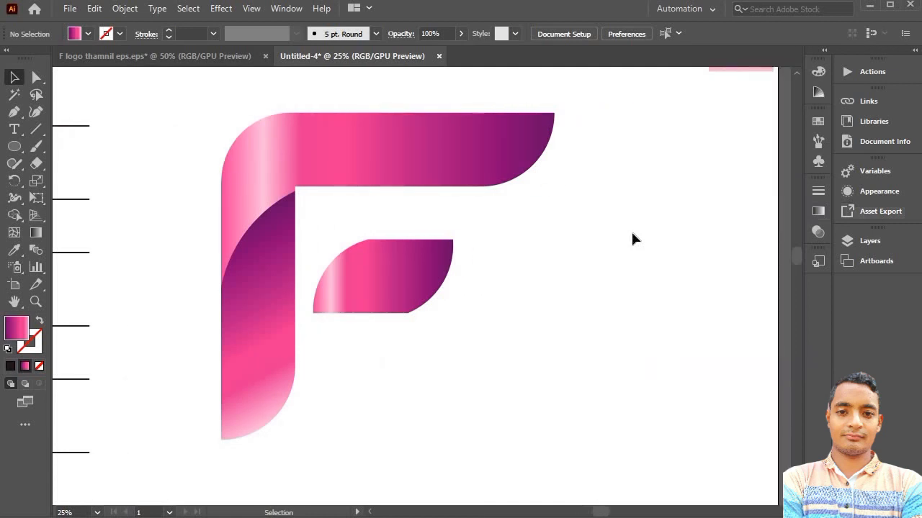
{"action": "left_click", "coordinate": [208, 56]}
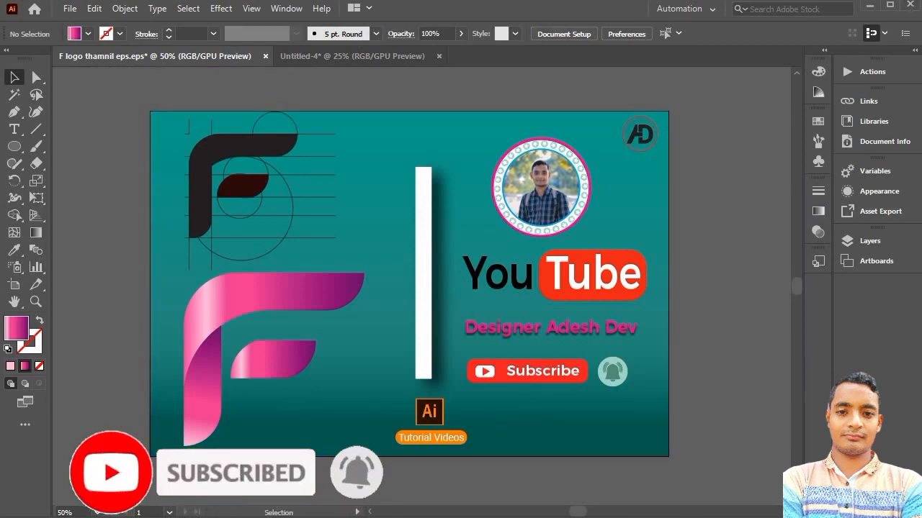
{"action": "left_click", "coordinate": [822, 517]}
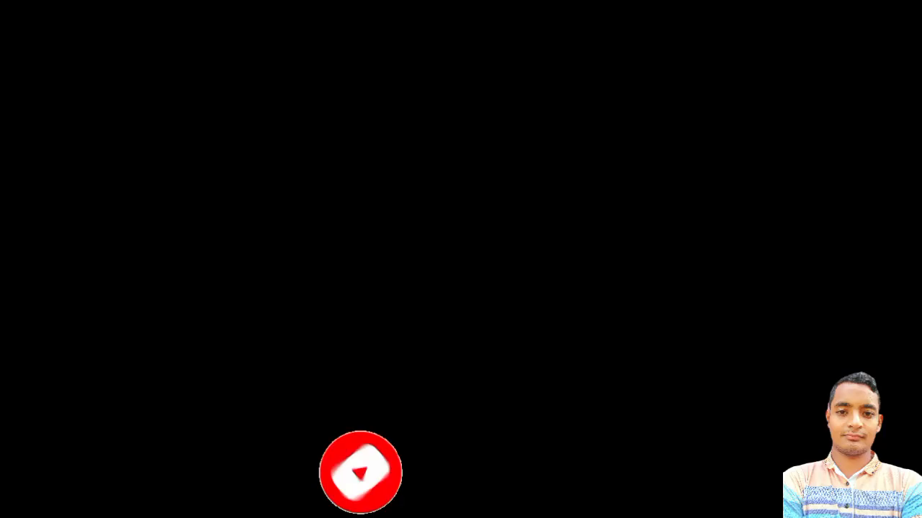